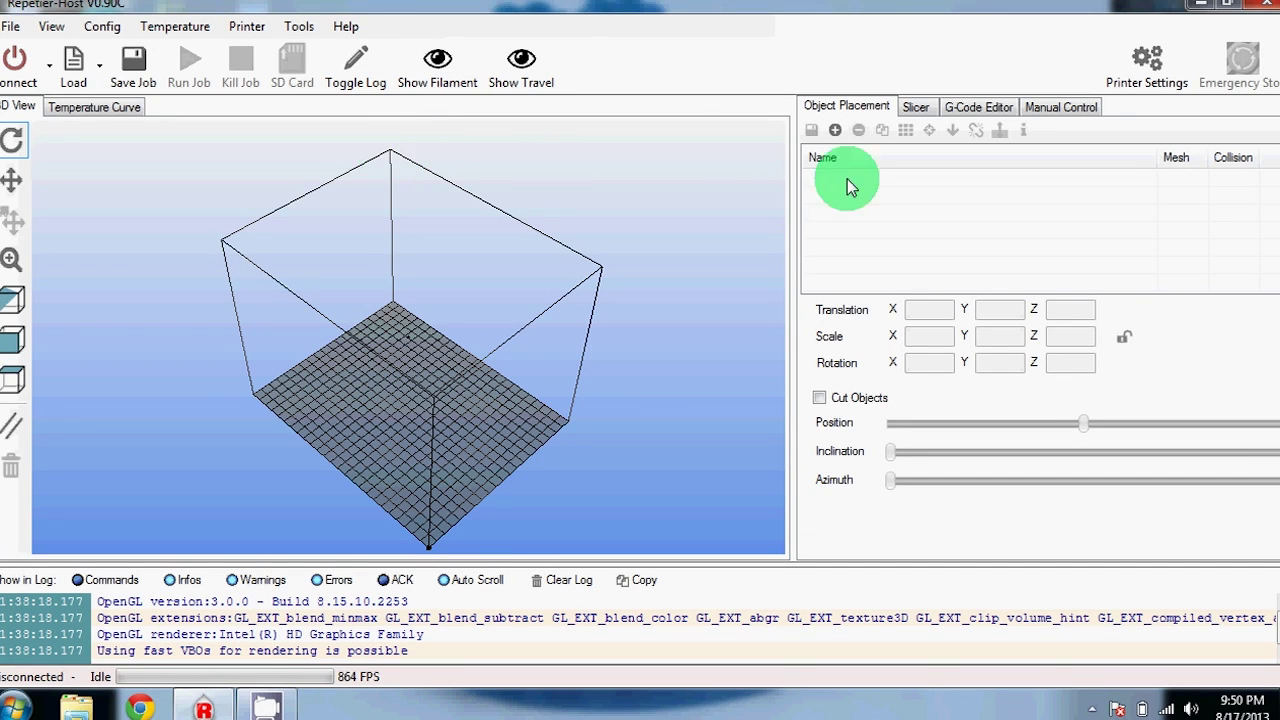
Step: Show the Slic3r slicer panel with MakerPLA as the print, printer and filament preset
left_click(912, 108)
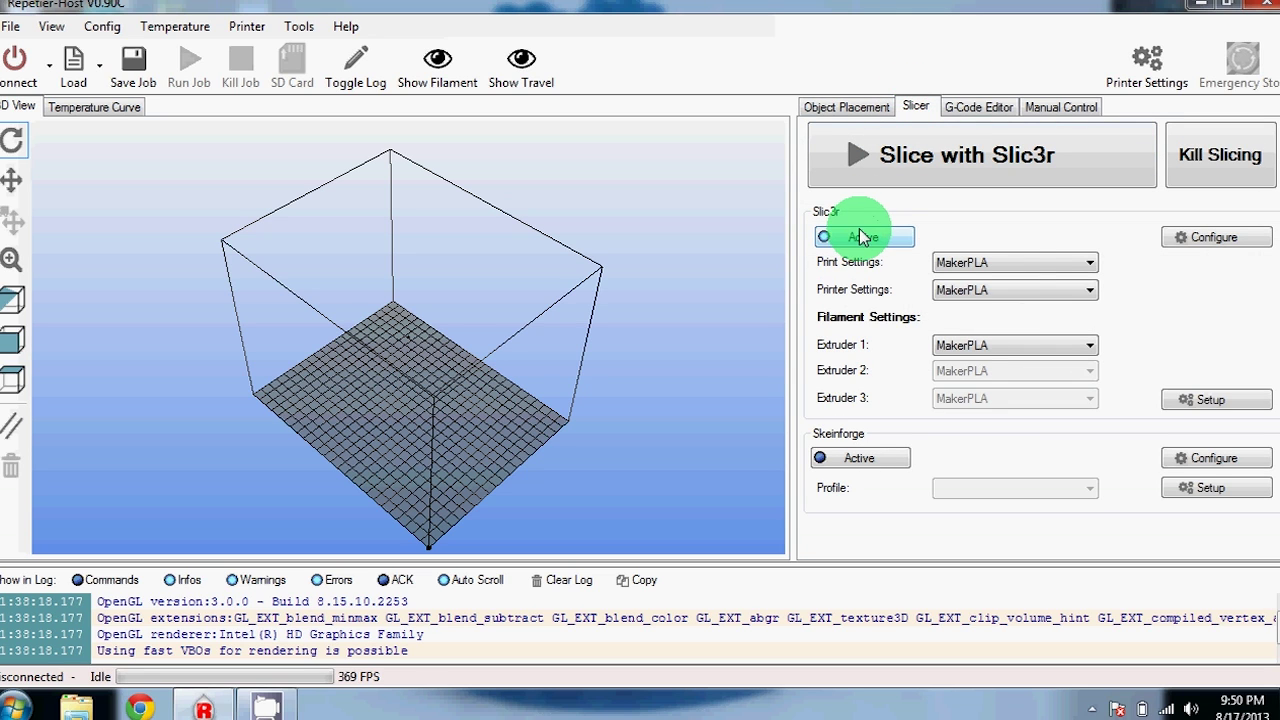
Step: Open Slic3r's configuration full-screen and check the 0.2 mm layer height and 80% first layer
left_click(1185, 244)
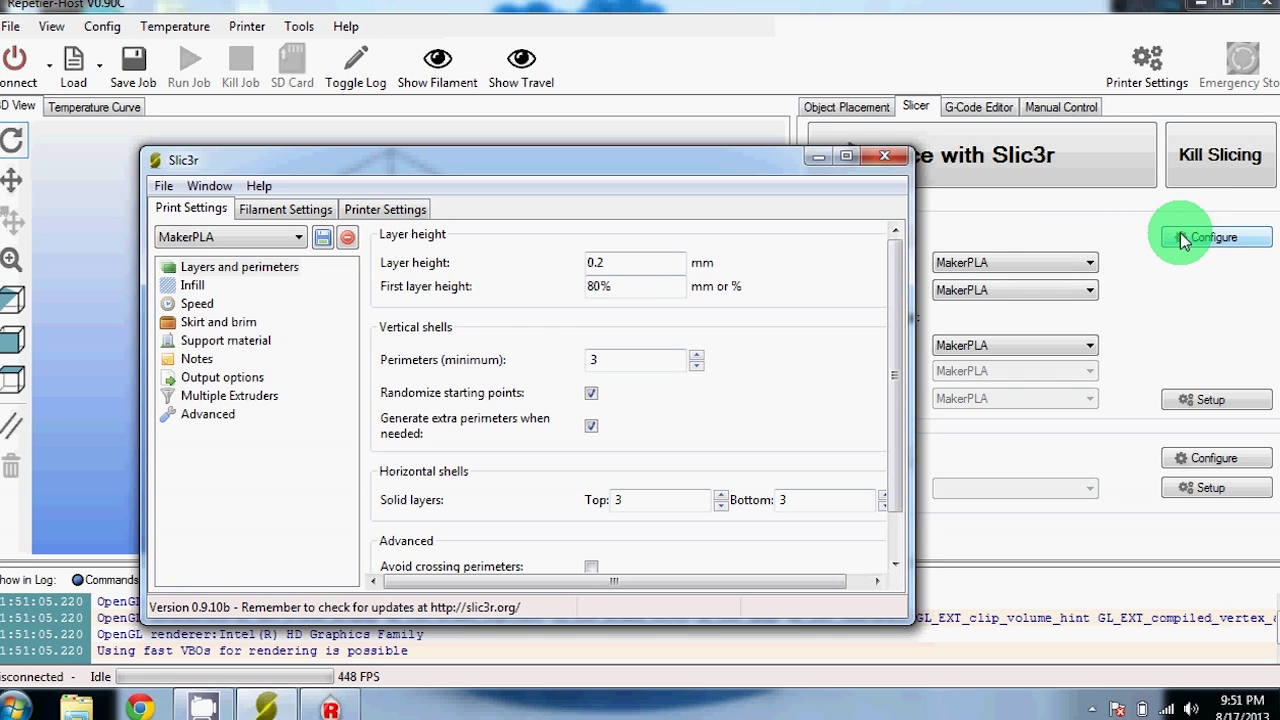
left_click(846, 156)
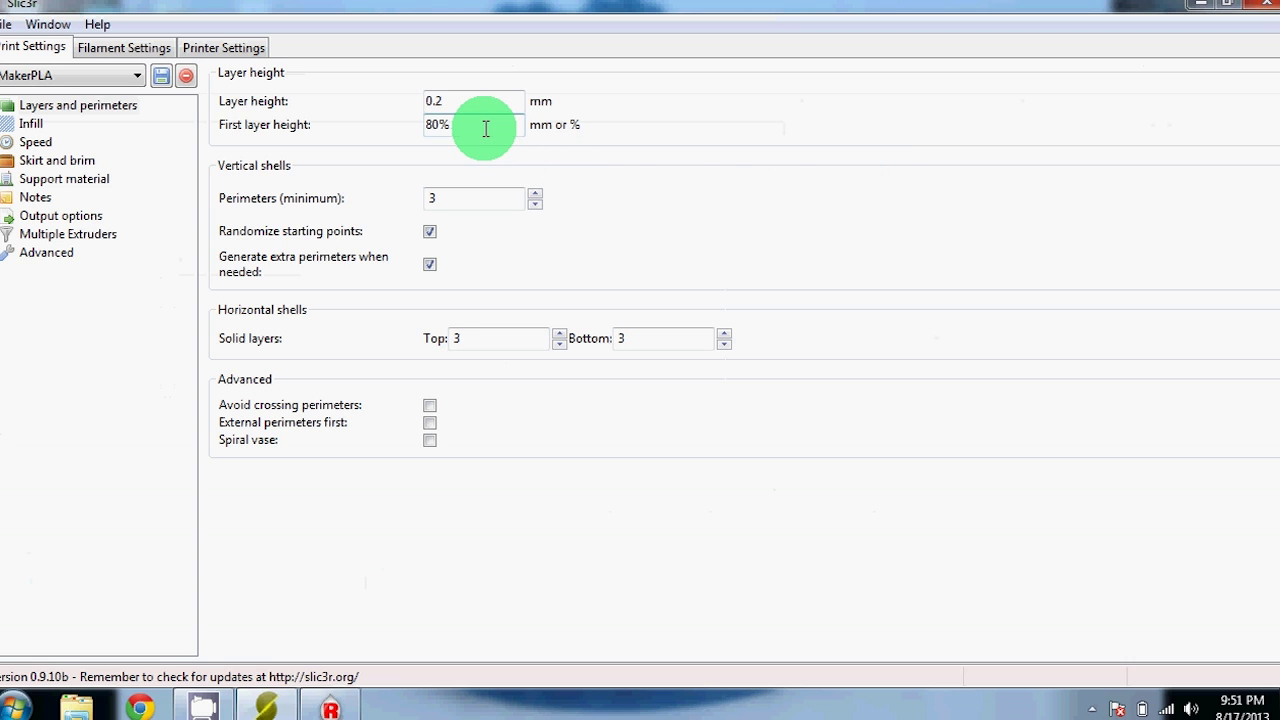
mouse_move(485, 128)
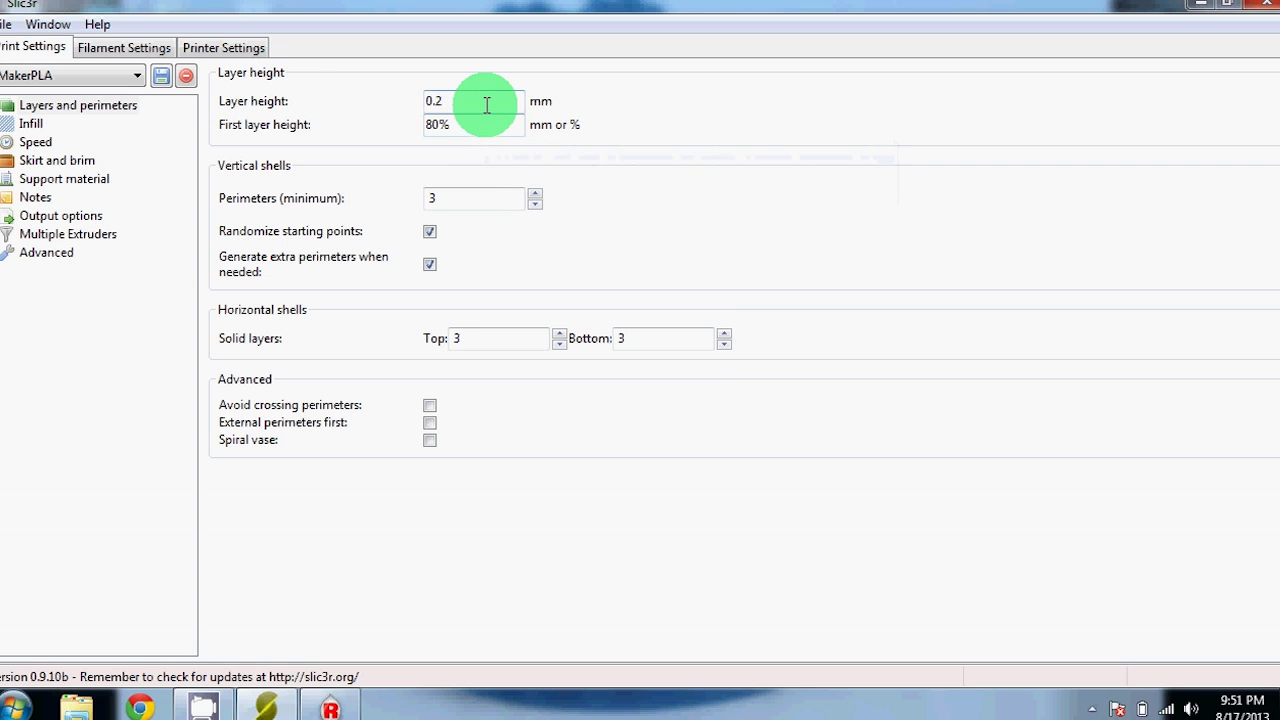
mouse_move(486, 104)
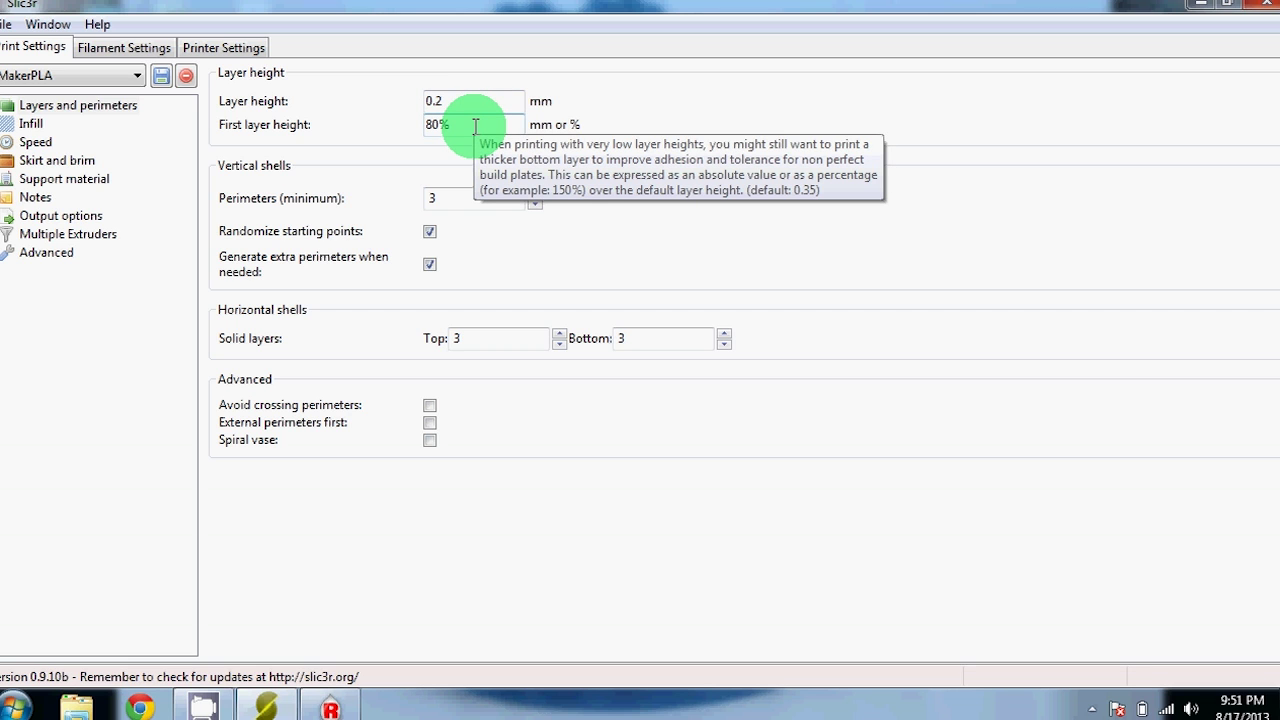
mouse_move(472, 197)
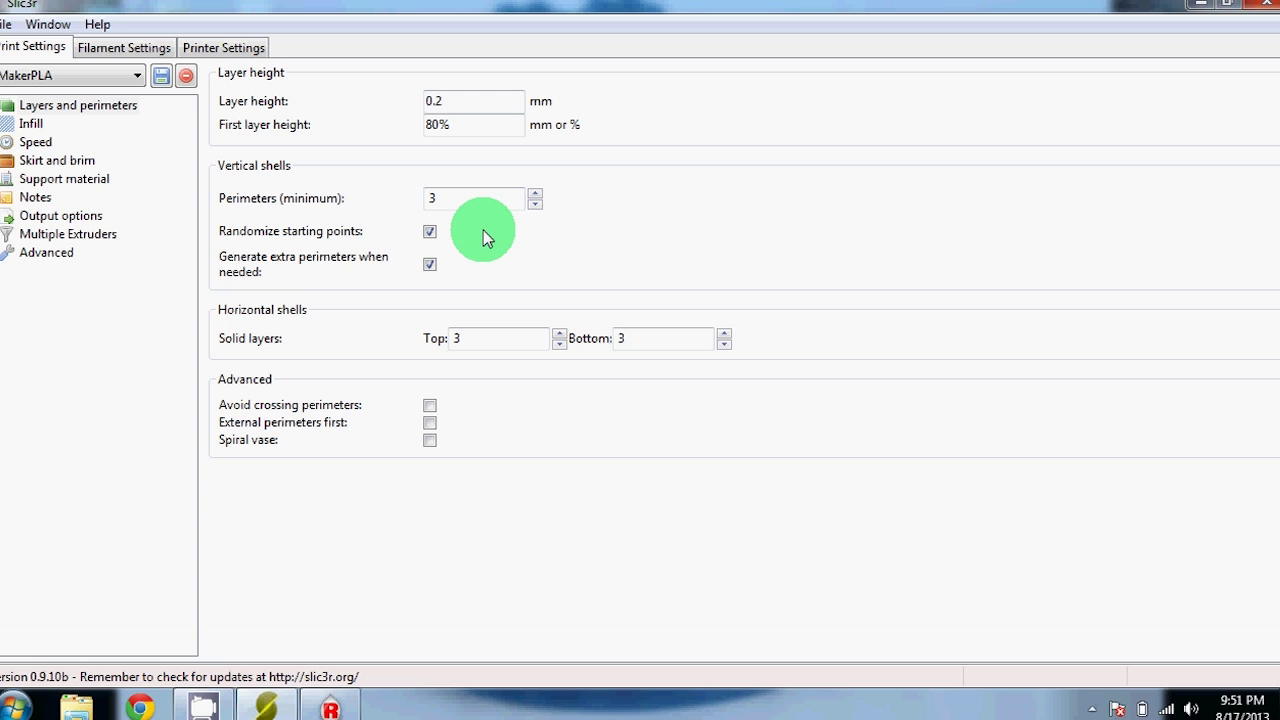
Step: Keep the rectilinear infill pattern at 0.4 density, then move on to the speed page
left_click(31, 124)
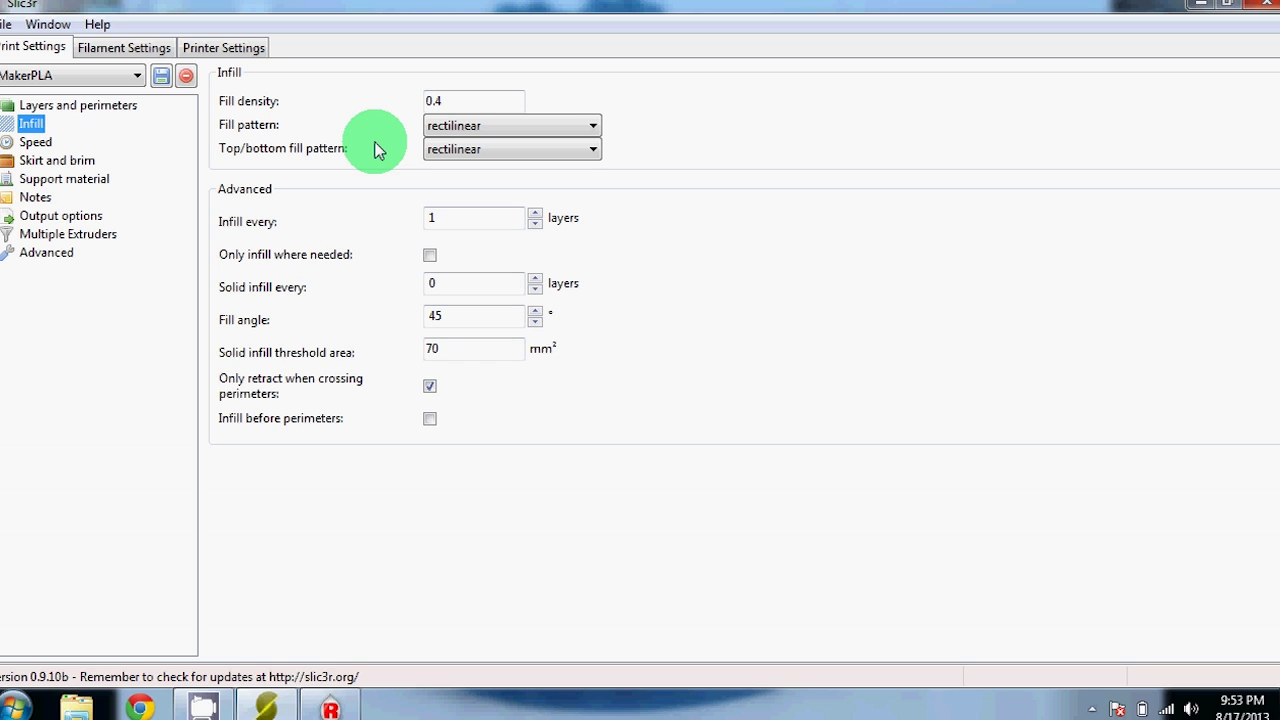
left_click(482, 125)
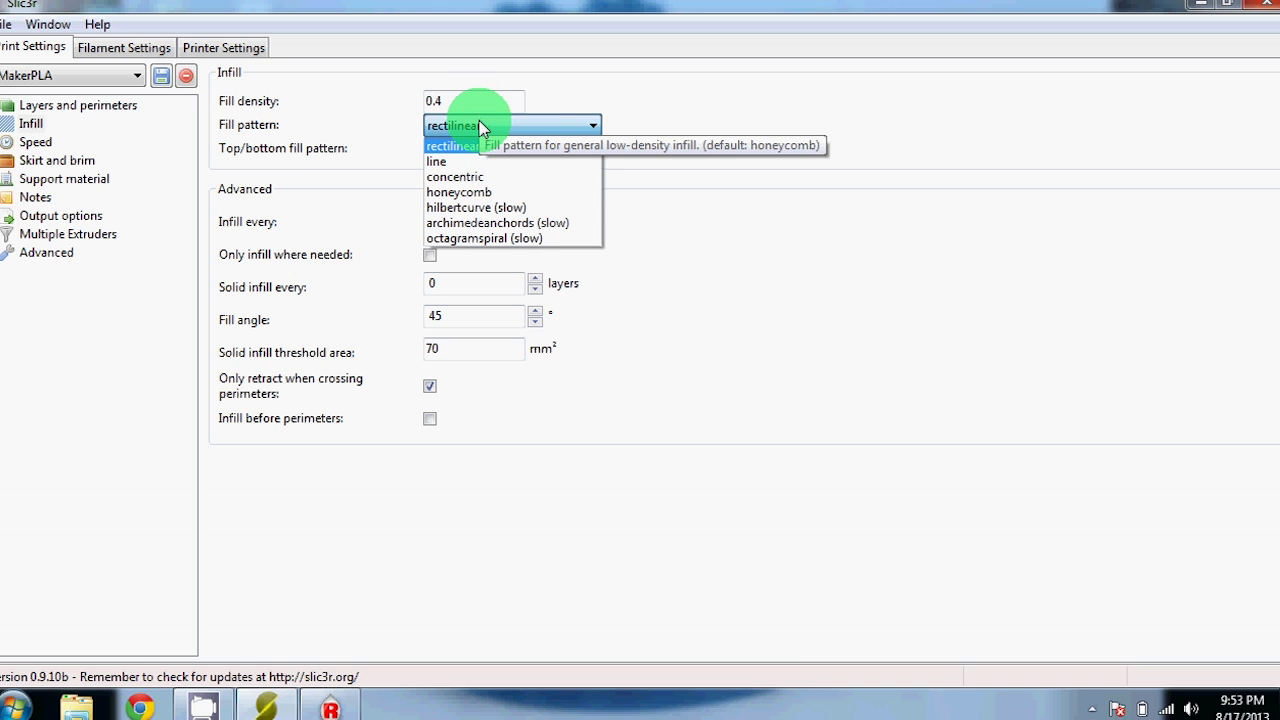
left_click(482, 127)
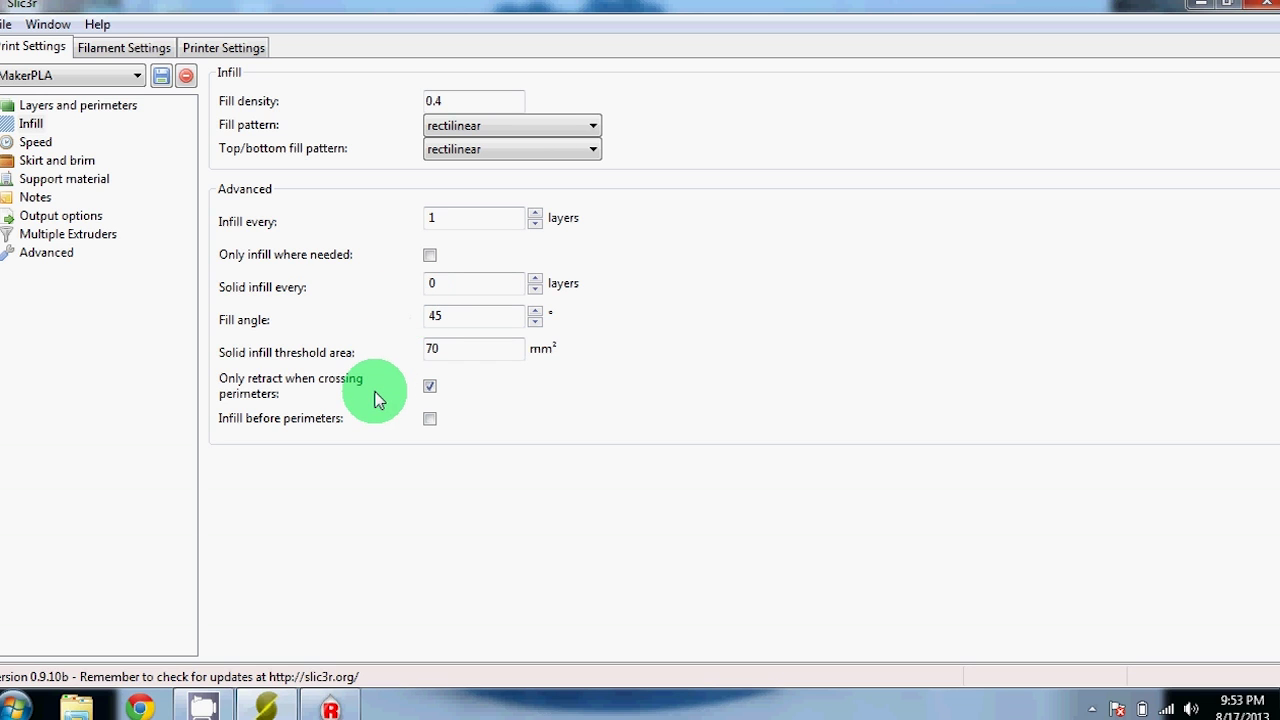
left_click(37, 143)
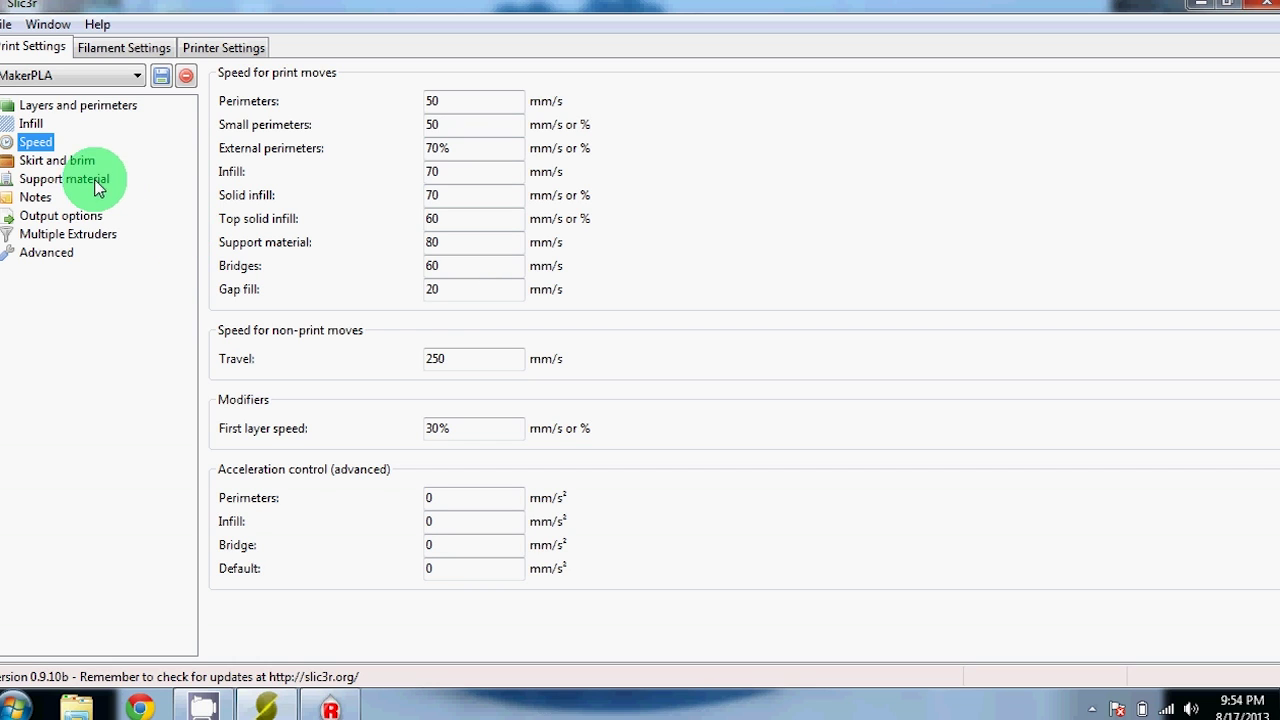
Step: Check the skirt settings (one loop, 6 mm from the object), then go to support material
left_click(58, 161)
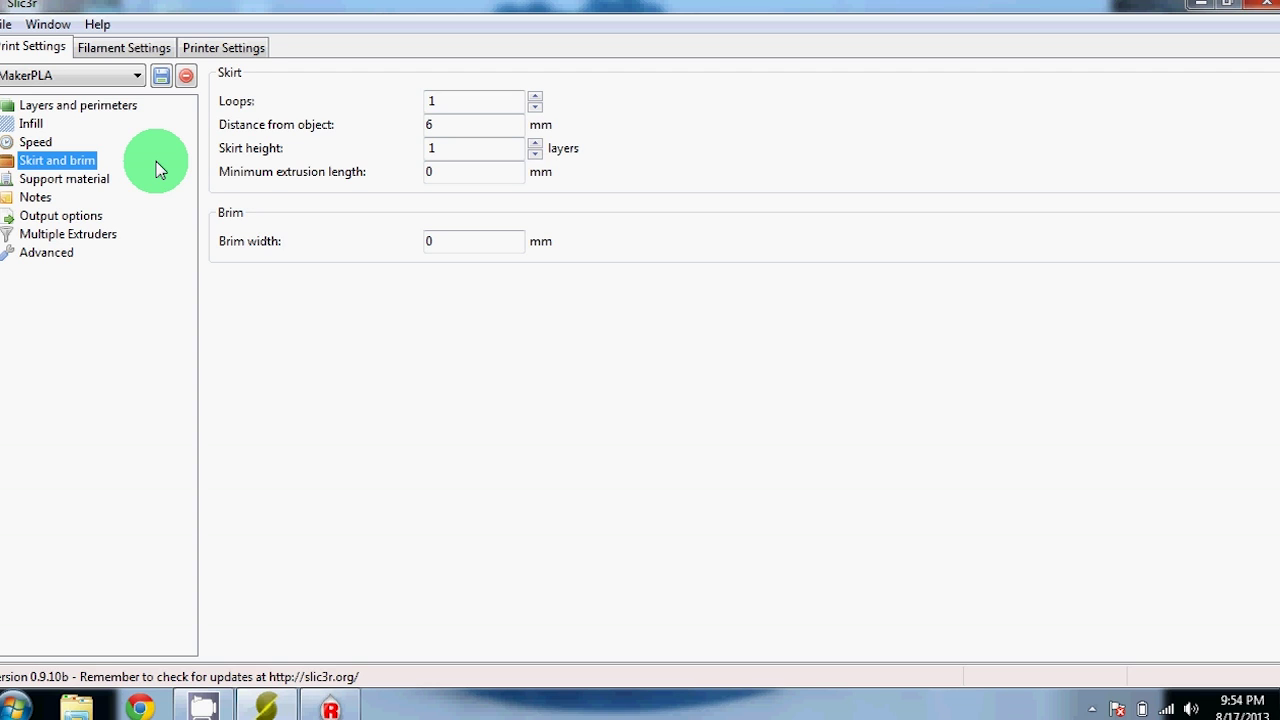
left_click(98, 185)
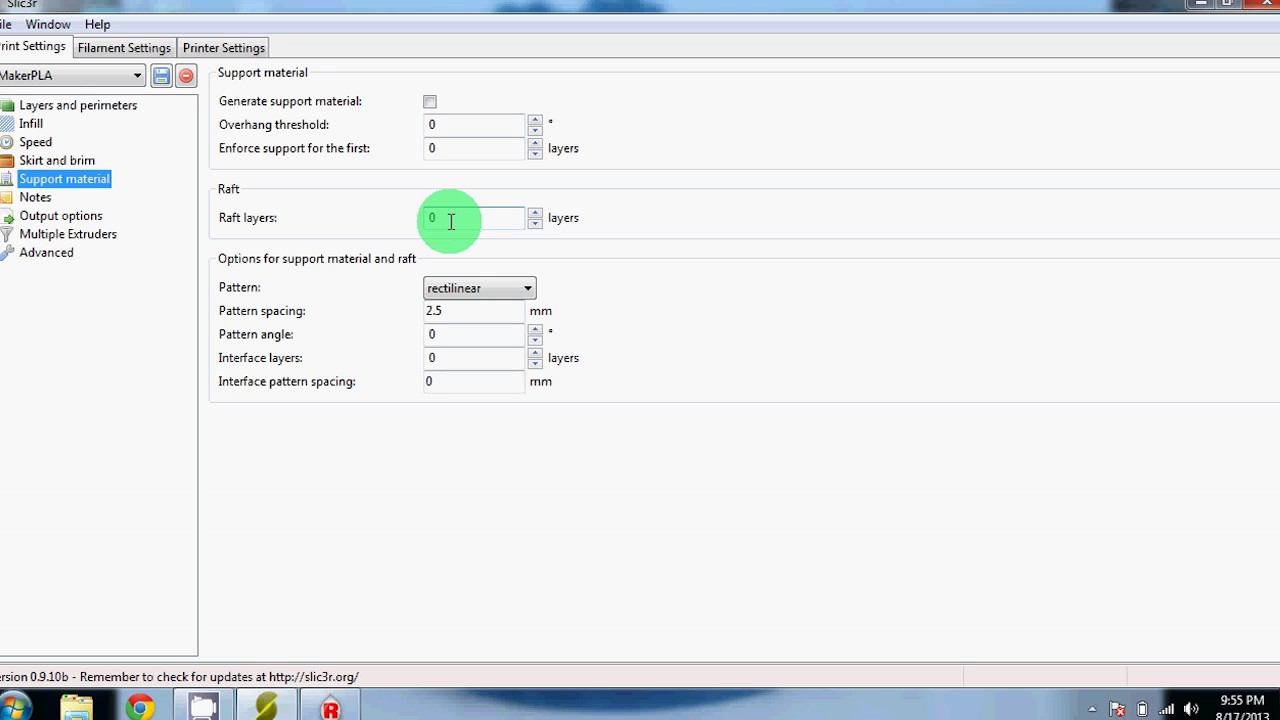
Step: Look through the output, multiple extruder and advanced pages, then return to layers and perimeters
left_click(60, 215)
left_click(68, 233)
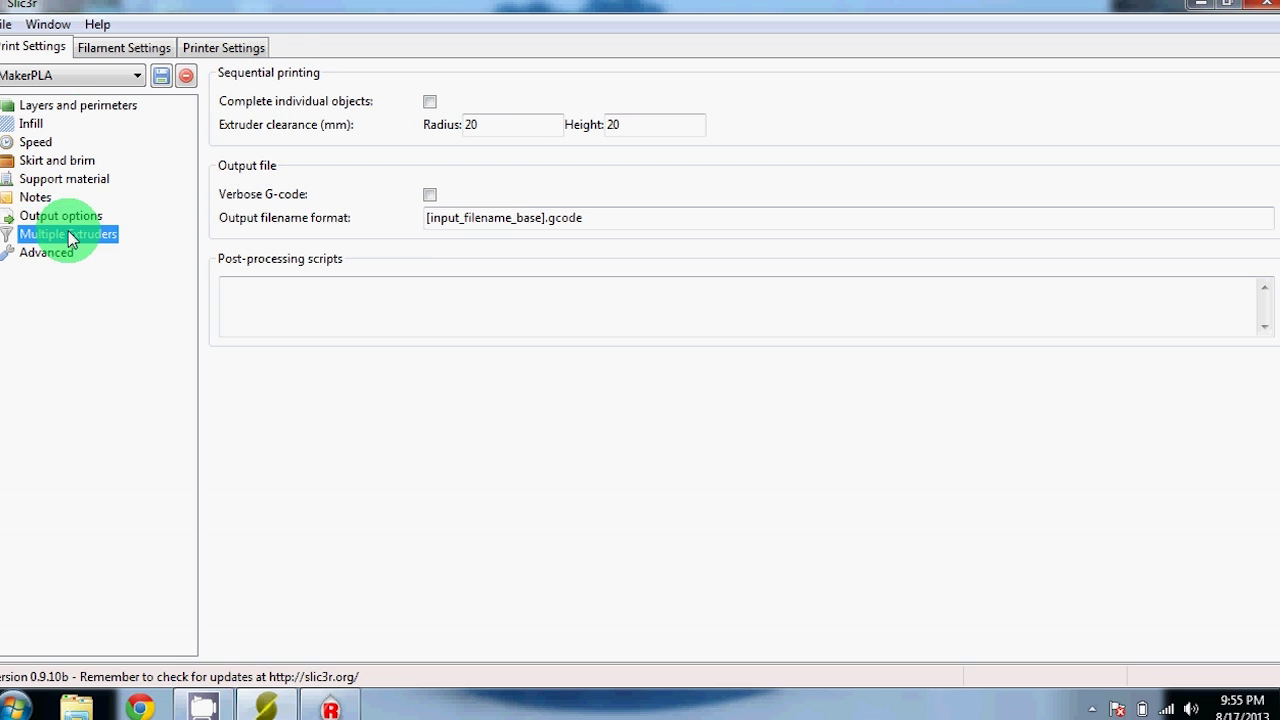
left_click(55, 252)
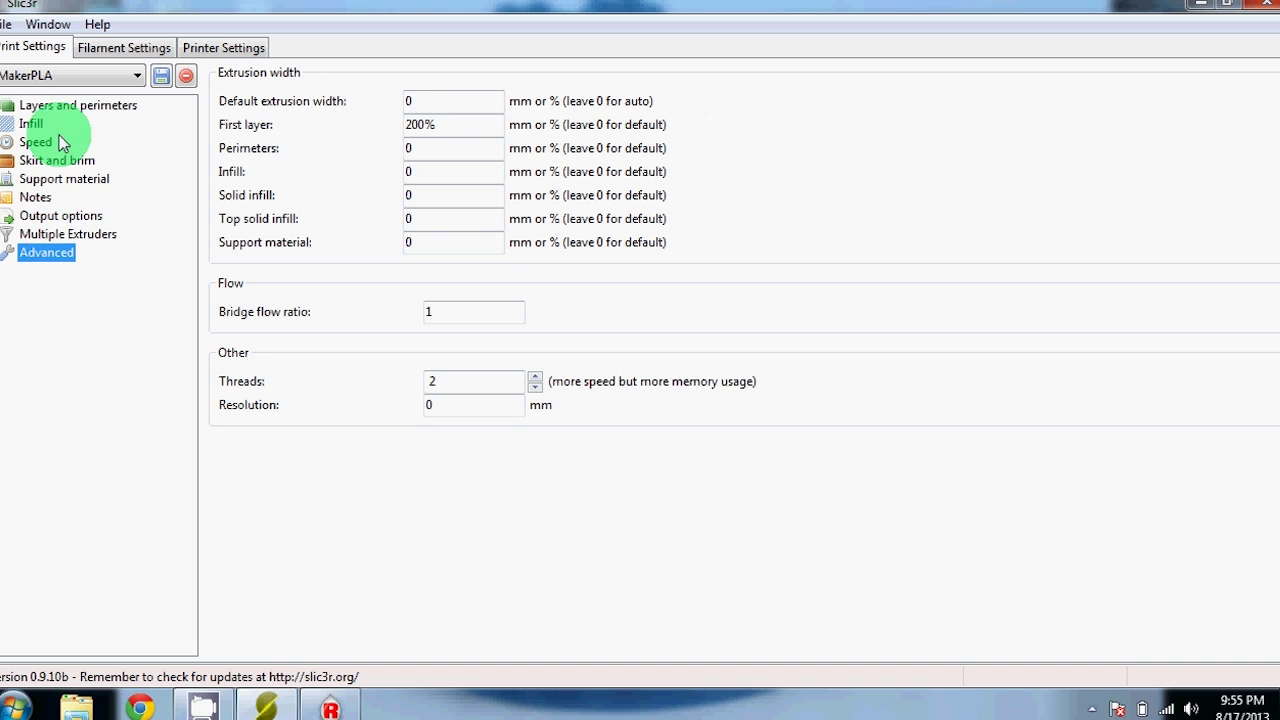
left_click(107, 115)
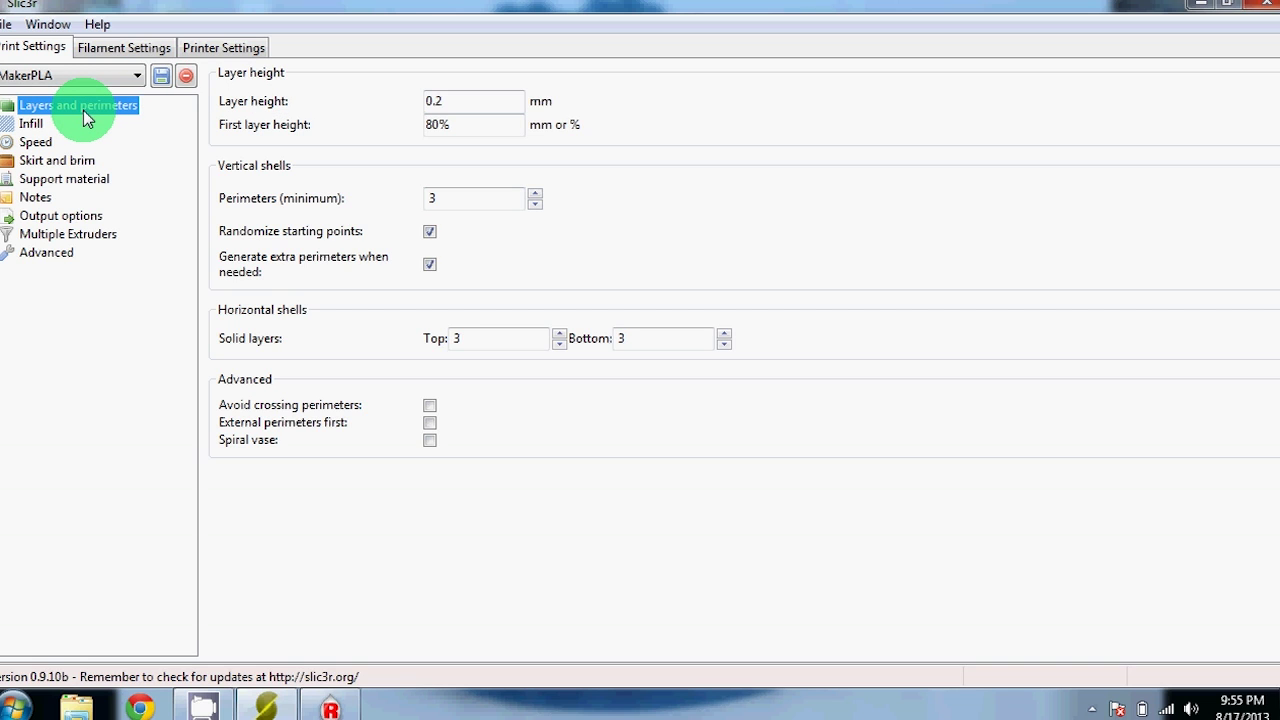
left_click(110, 47)
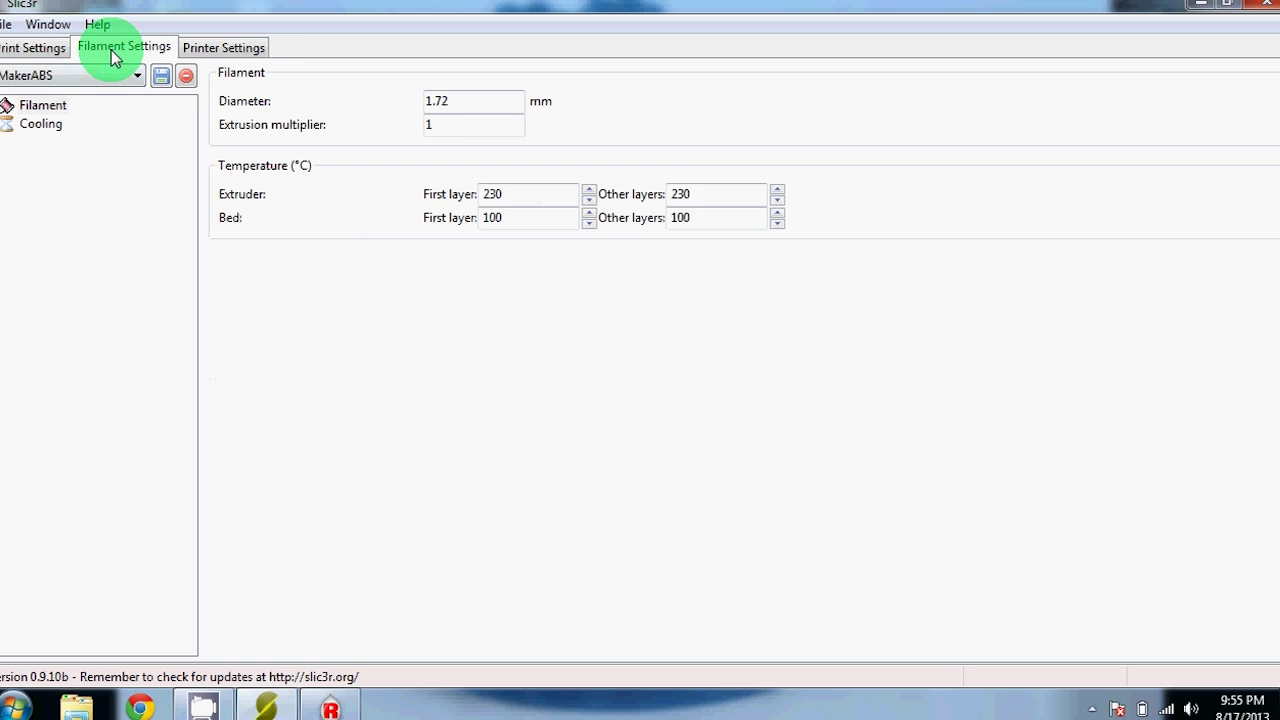
Step: Check MakerPLA's 1.72 mm diameter and 195 °C extruder temperature, then show its cooling settings
left_click(460, 124)
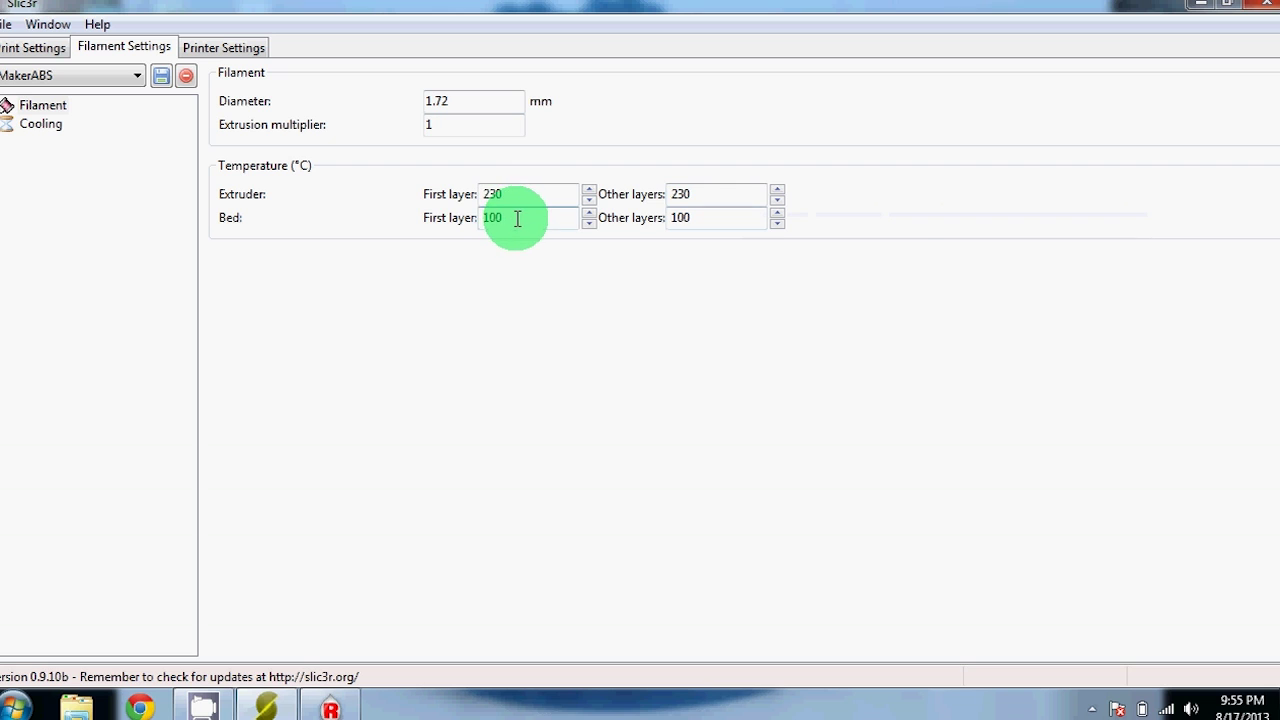
left_click(48, 128)
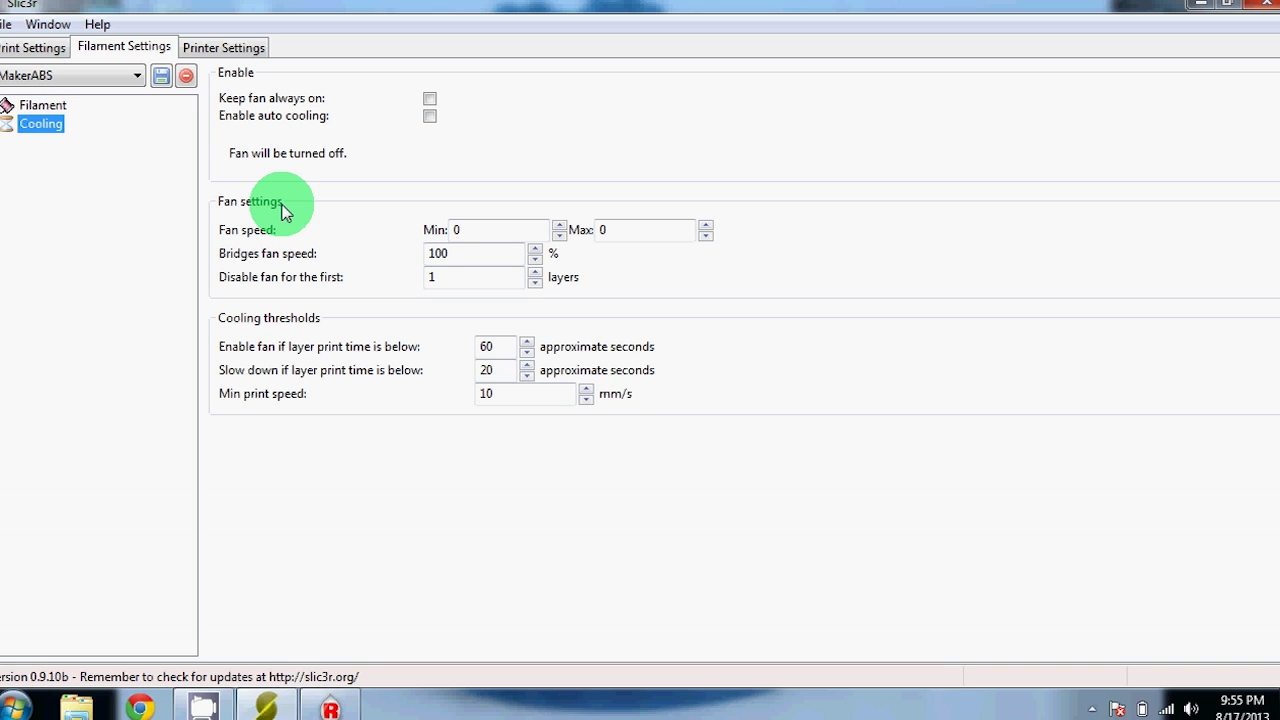
left_click(117, 76)
left_click(106, 126)
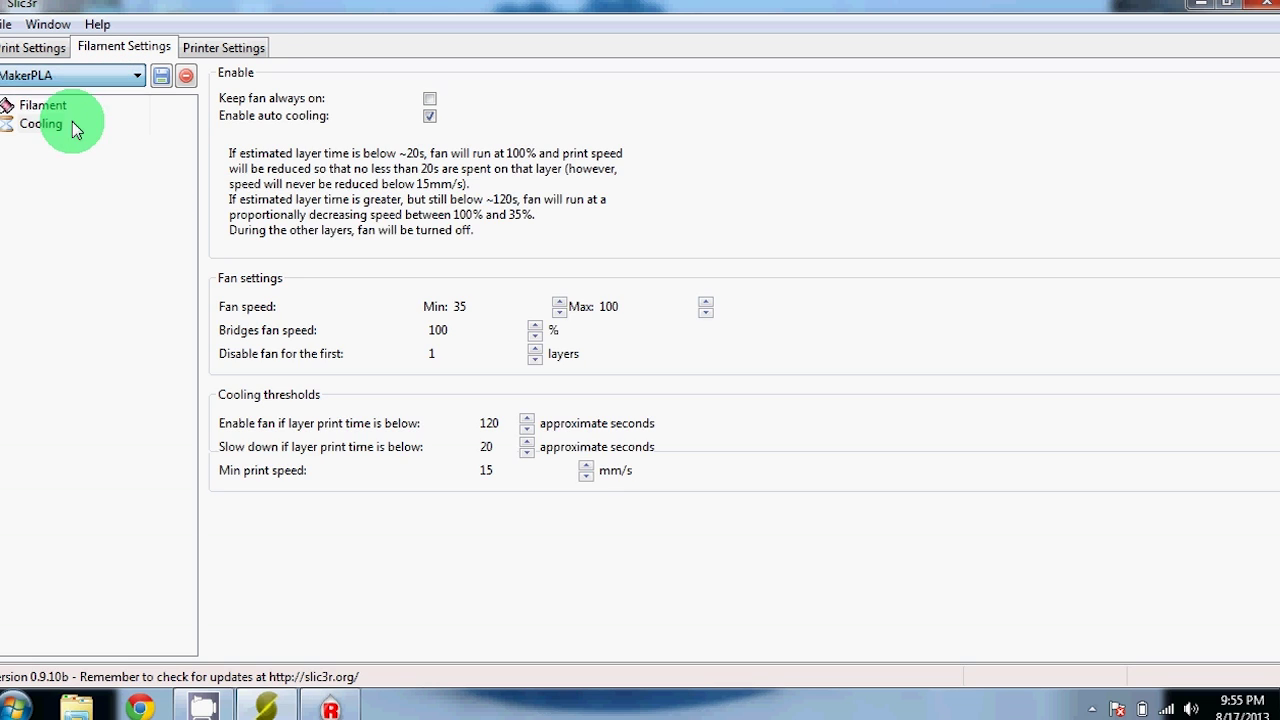
left_click(45, 106)
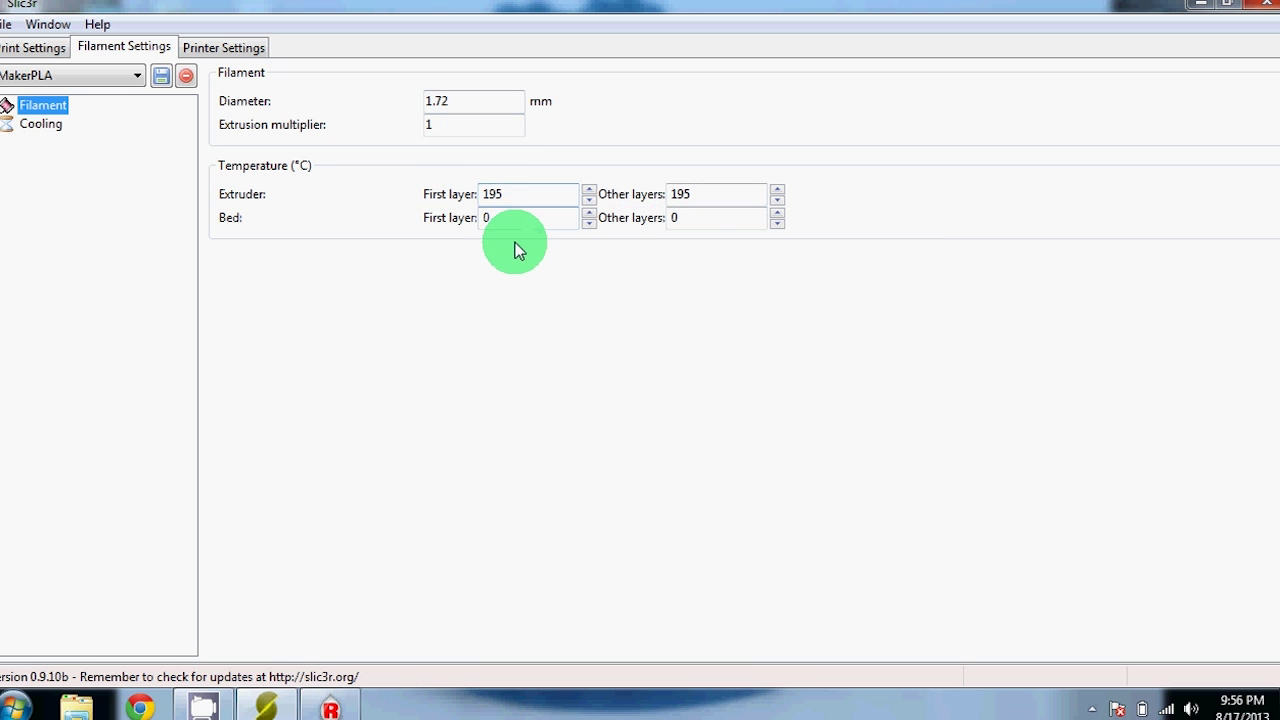
left_click(42, 125)
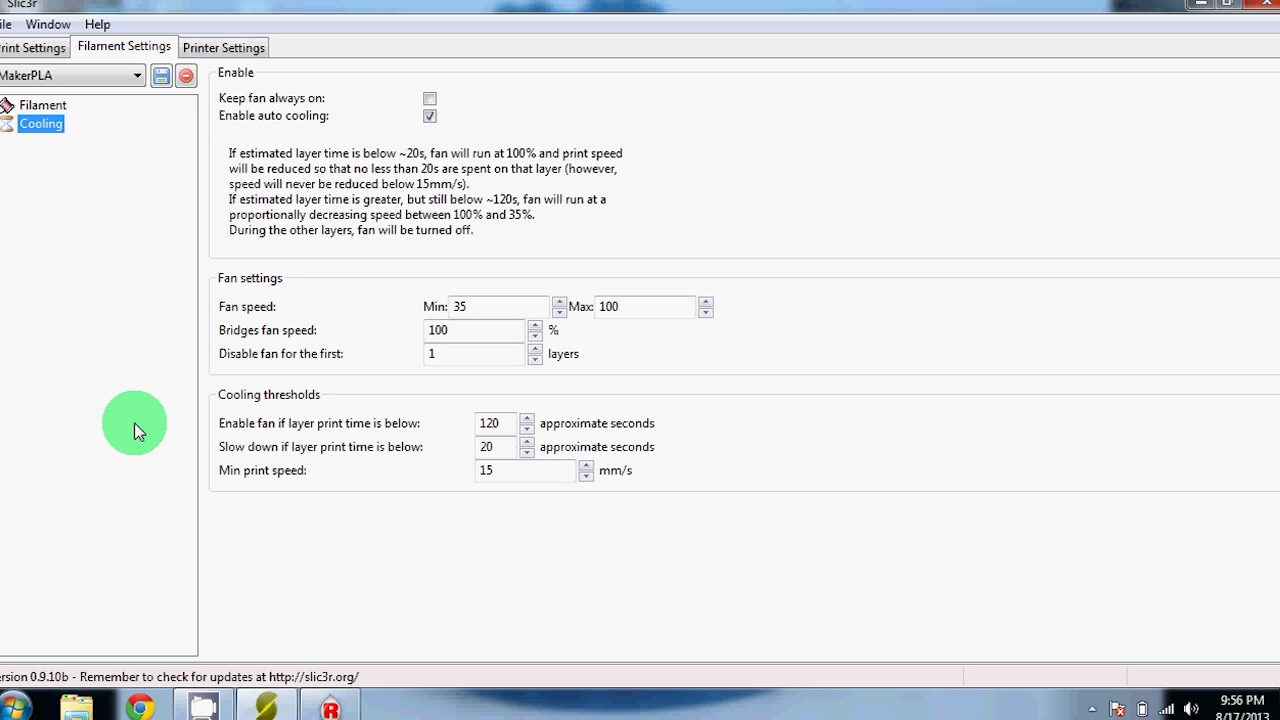
Step: Review the printer's bed size and custom start/end G-code, then show the Extruder 1 settings
left_click(205, 48)
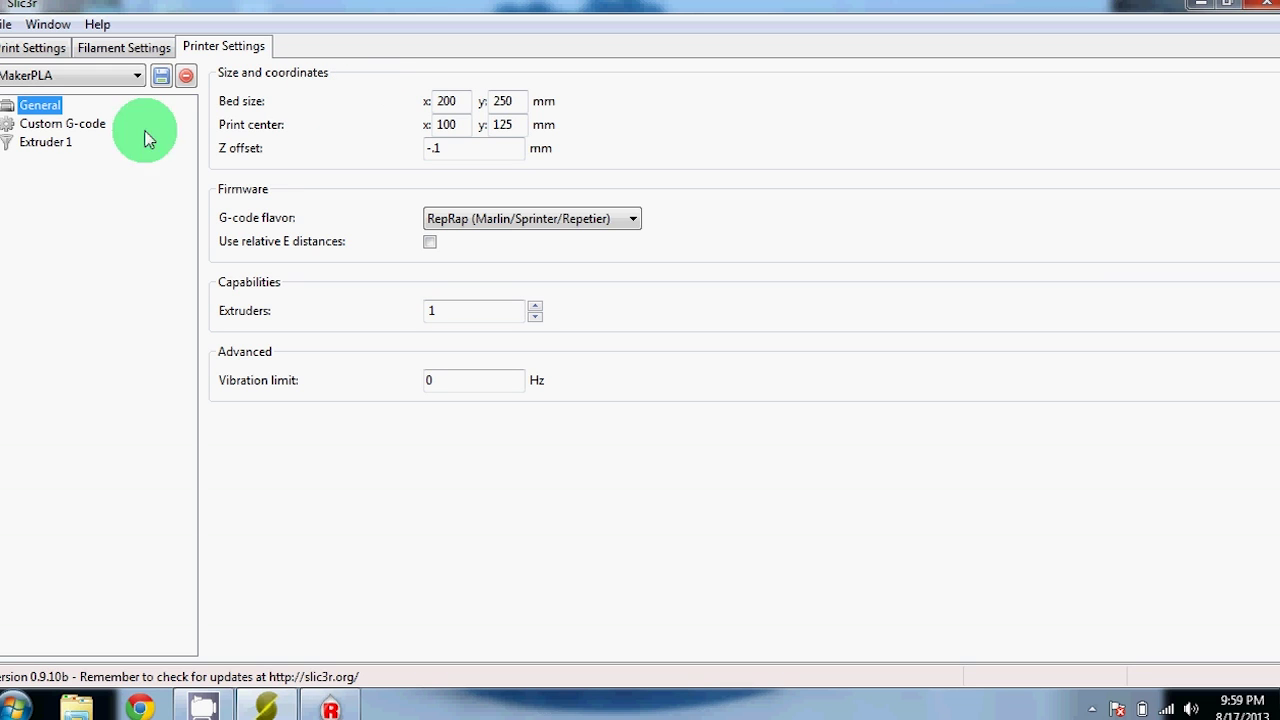
left_click(74, 125)
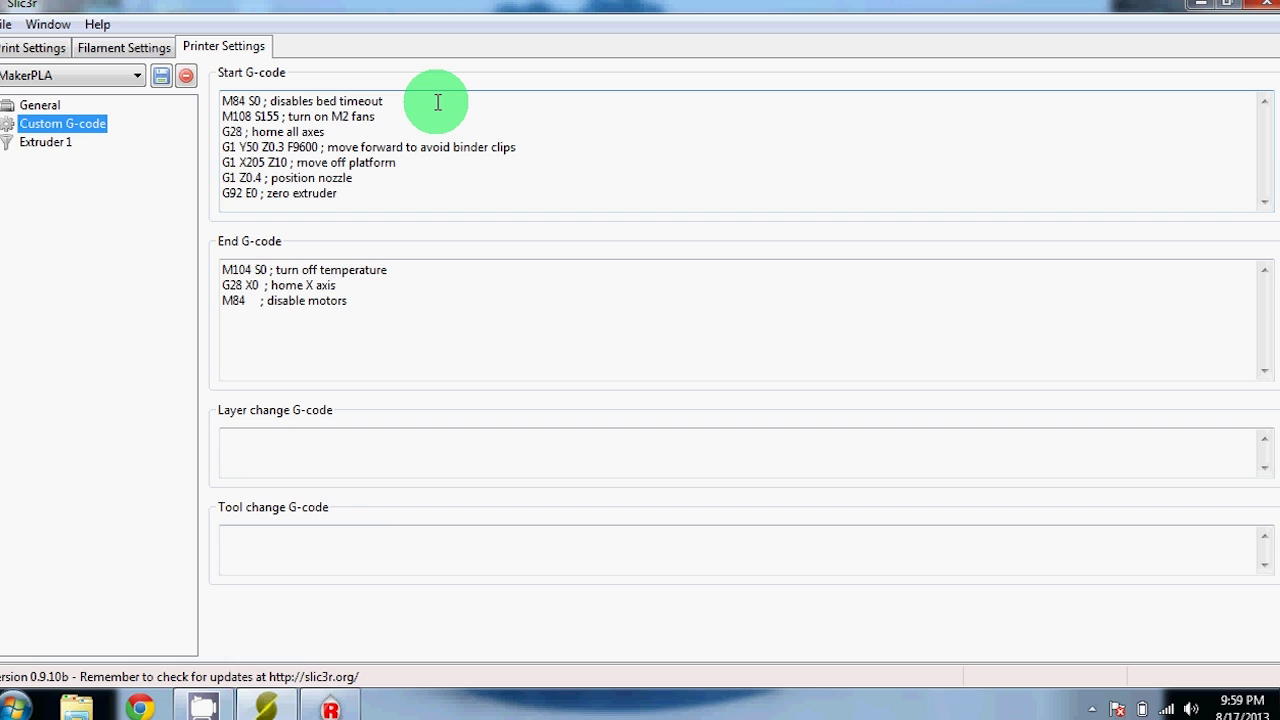
left_click(58, 145)
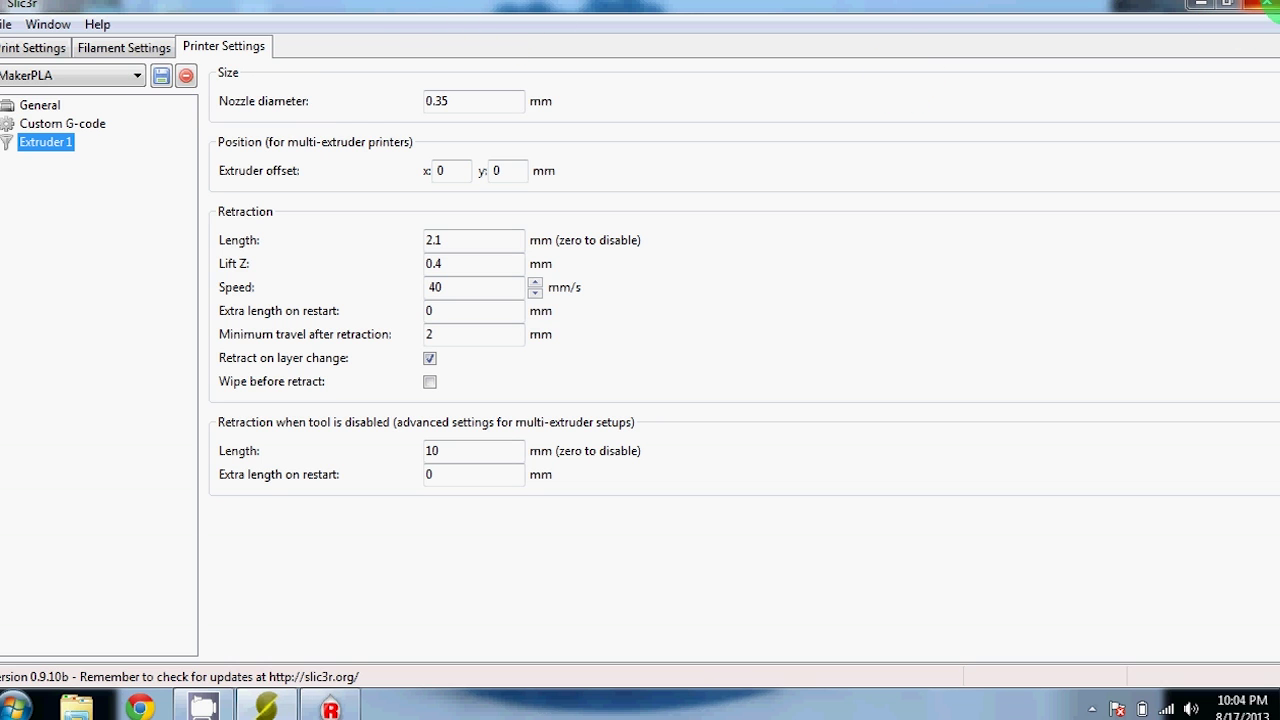
Step: Close the Slic3r settings window after checking the Extruder 1 retraction values
left_click(1262, 6)
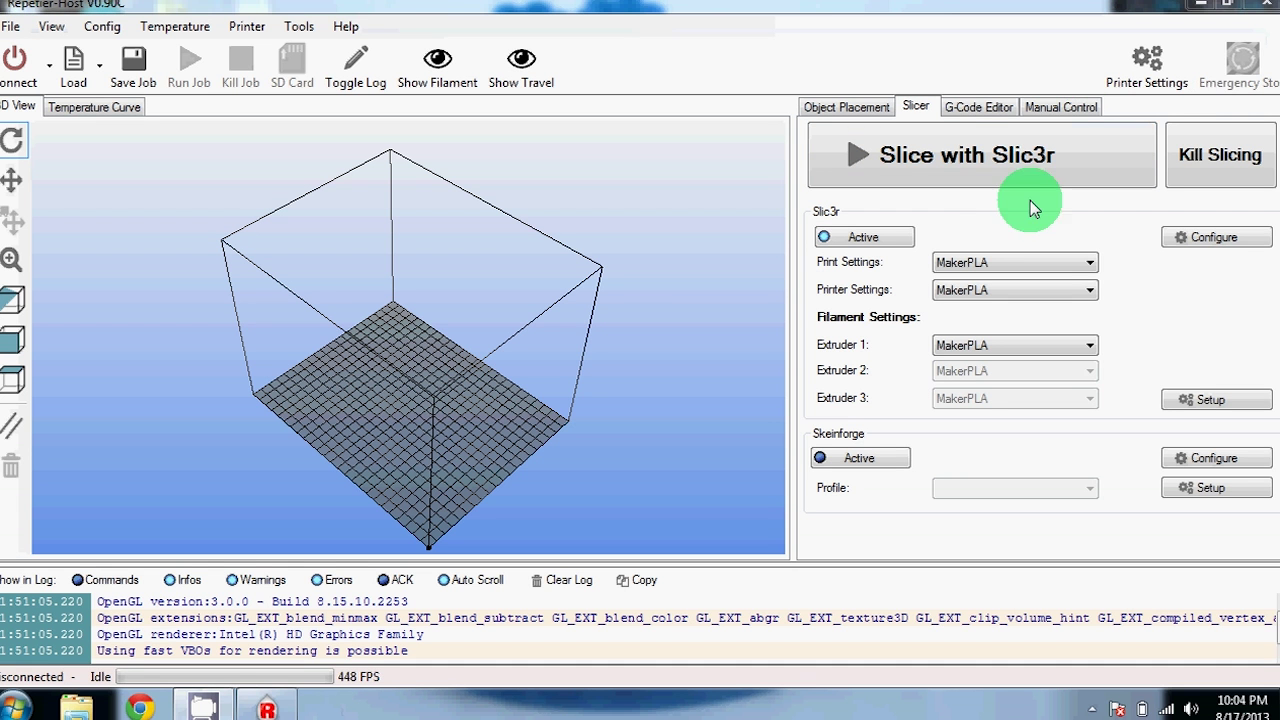
Step: Load Tool_Holder.STL from the Desktop onto the print bed
left_click(73, 60)
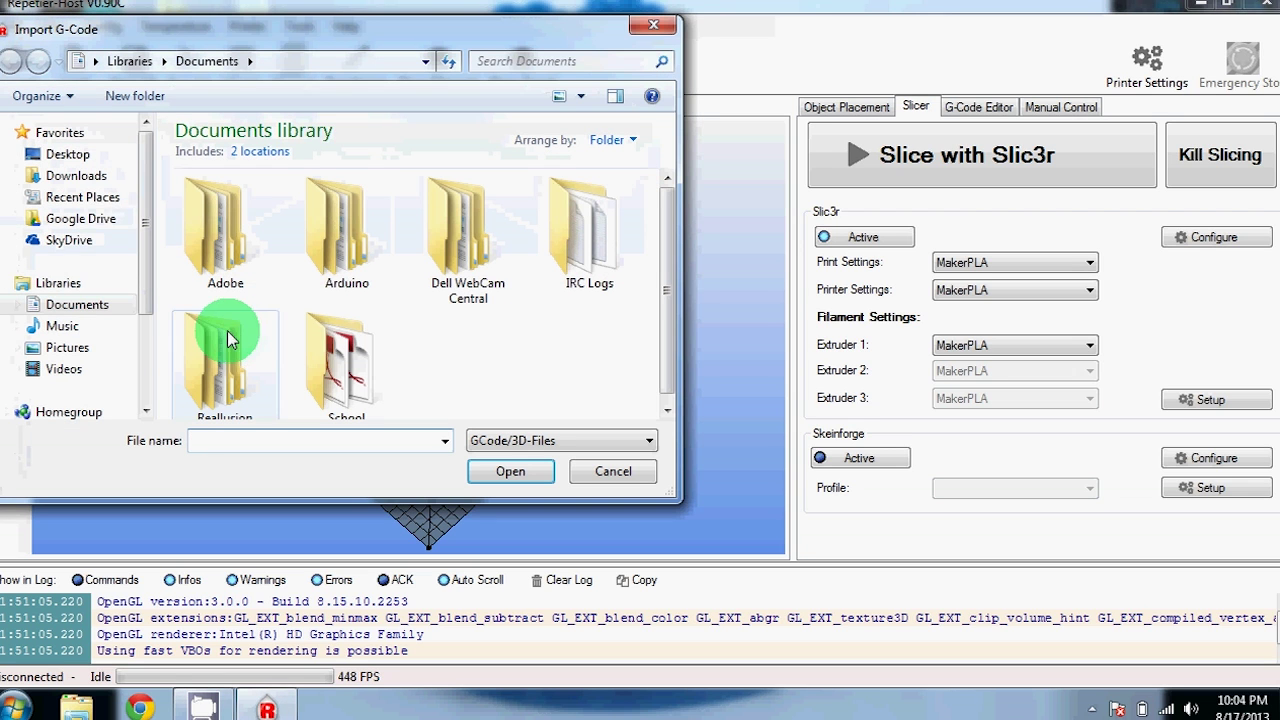
left_click(105, 154)
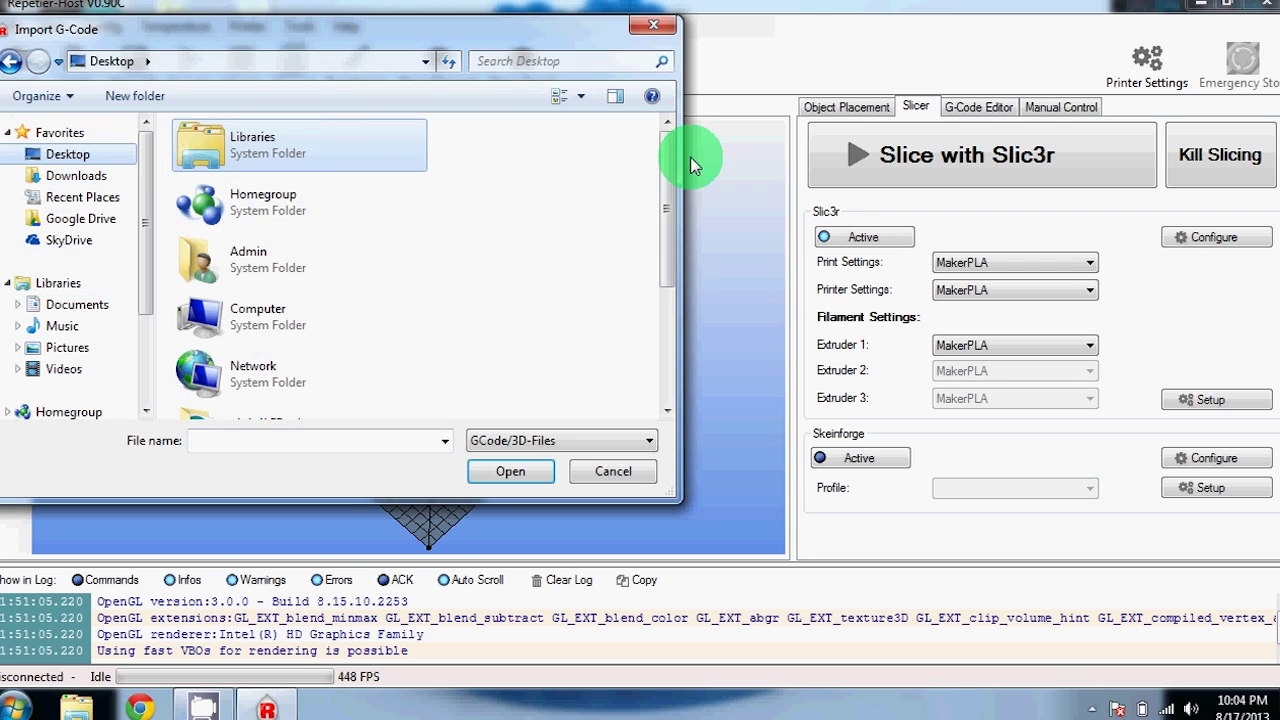
left_click_drag(676, 171, 677, 286)
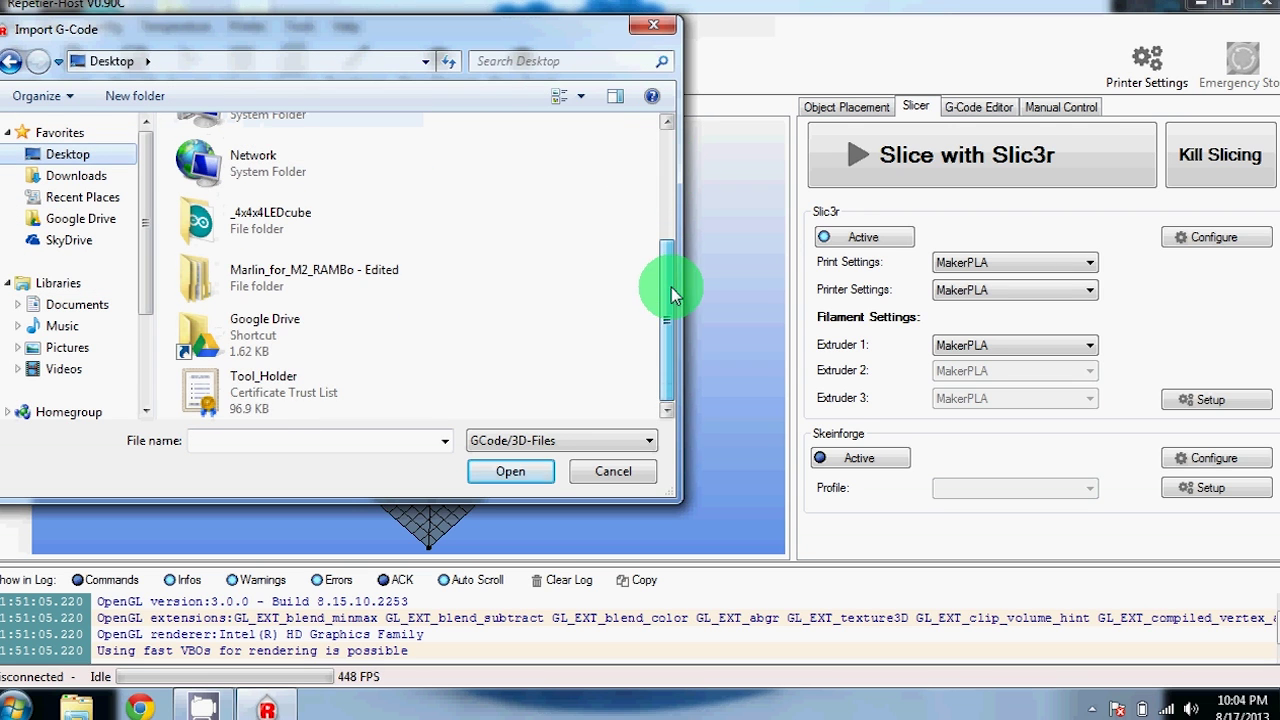
left_click(300, 398)
left_click(515, 470)
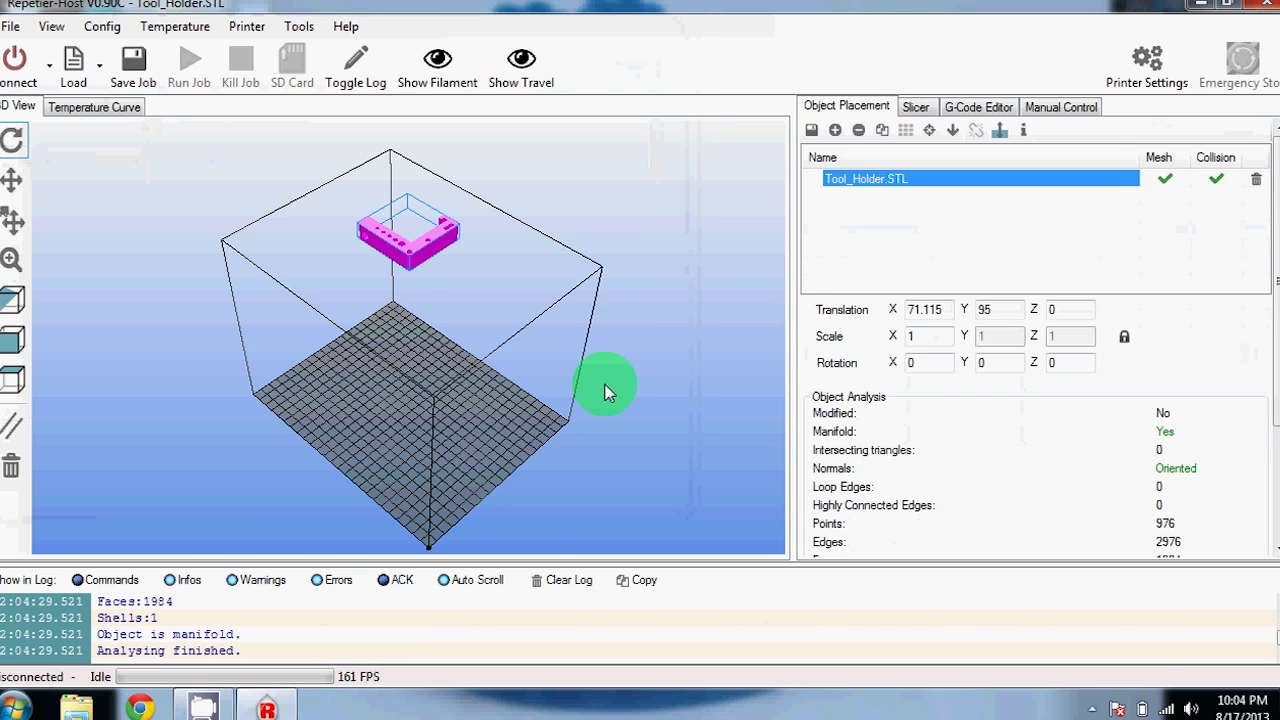
Step: Slice Tool_Holder with Slic3r using the MakerPLA printer profile
left_click(915, 107)
left_click(930, 160)
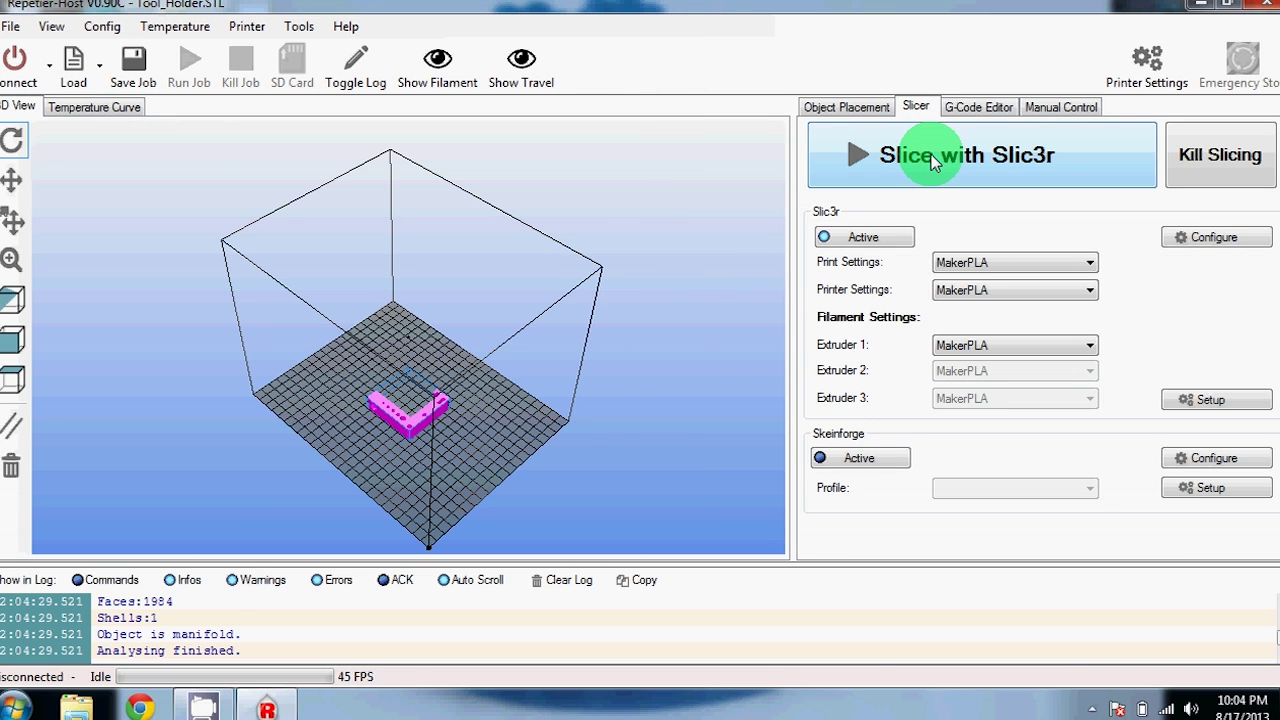
left_click(965, 290)
left_click(945, 305)
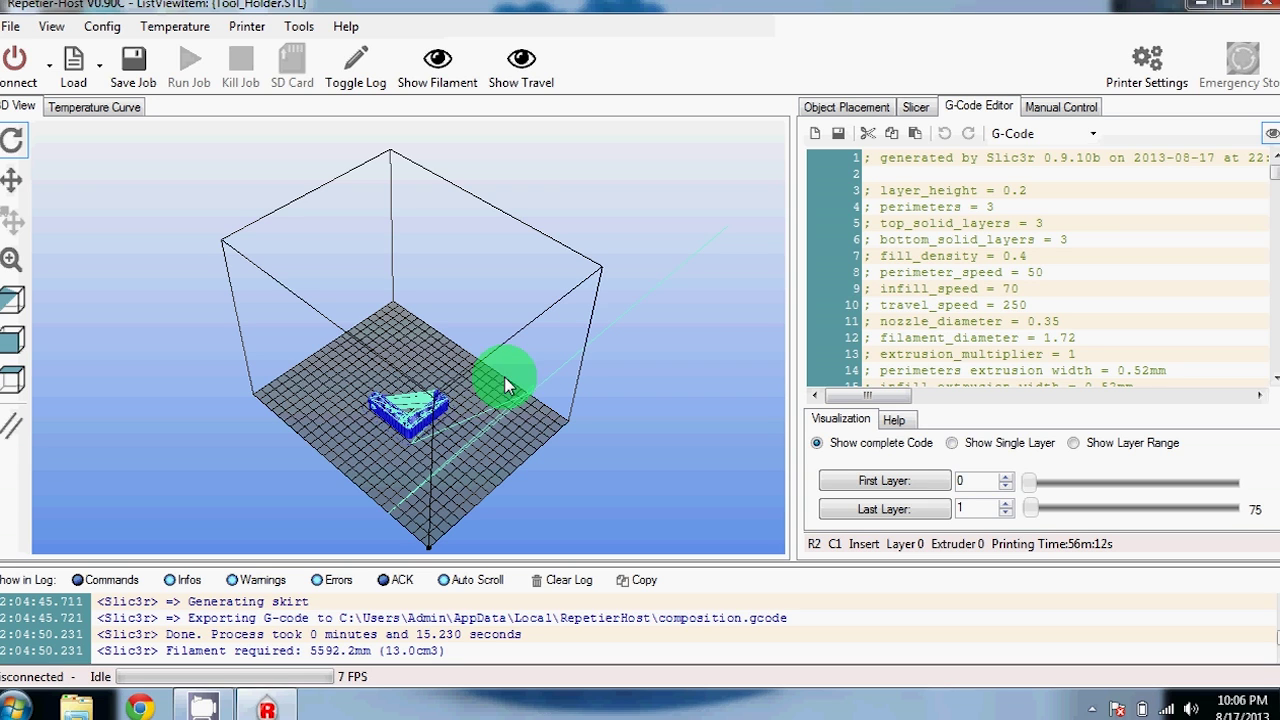
Step: Hide travel moves and preview single layers, stepping up to the top layer 75
left_click(521, 70)
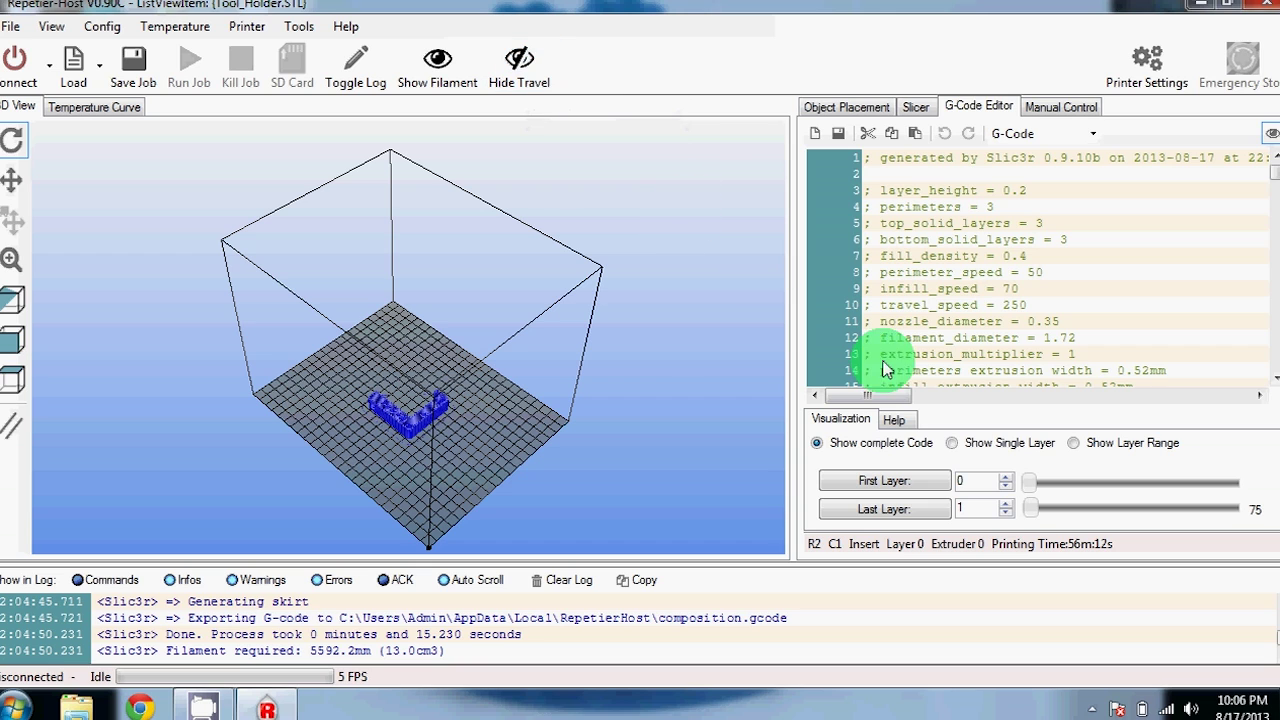
left_click(952, 443)
left_click(1005, 477)
left_click(1005, 477)
left_click(1005, 477)
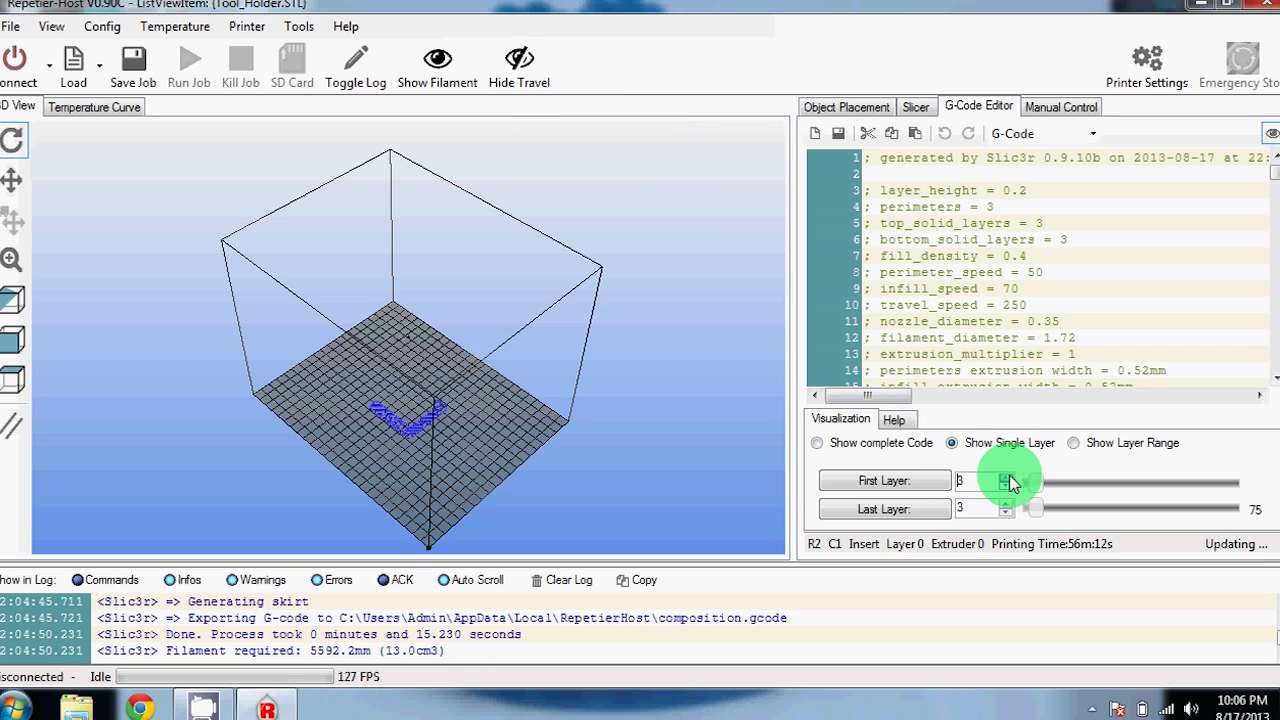
left_click(1005, 477)
left_click(1005, 477)
left_click(1005, 477)
left_click(1005, 477)
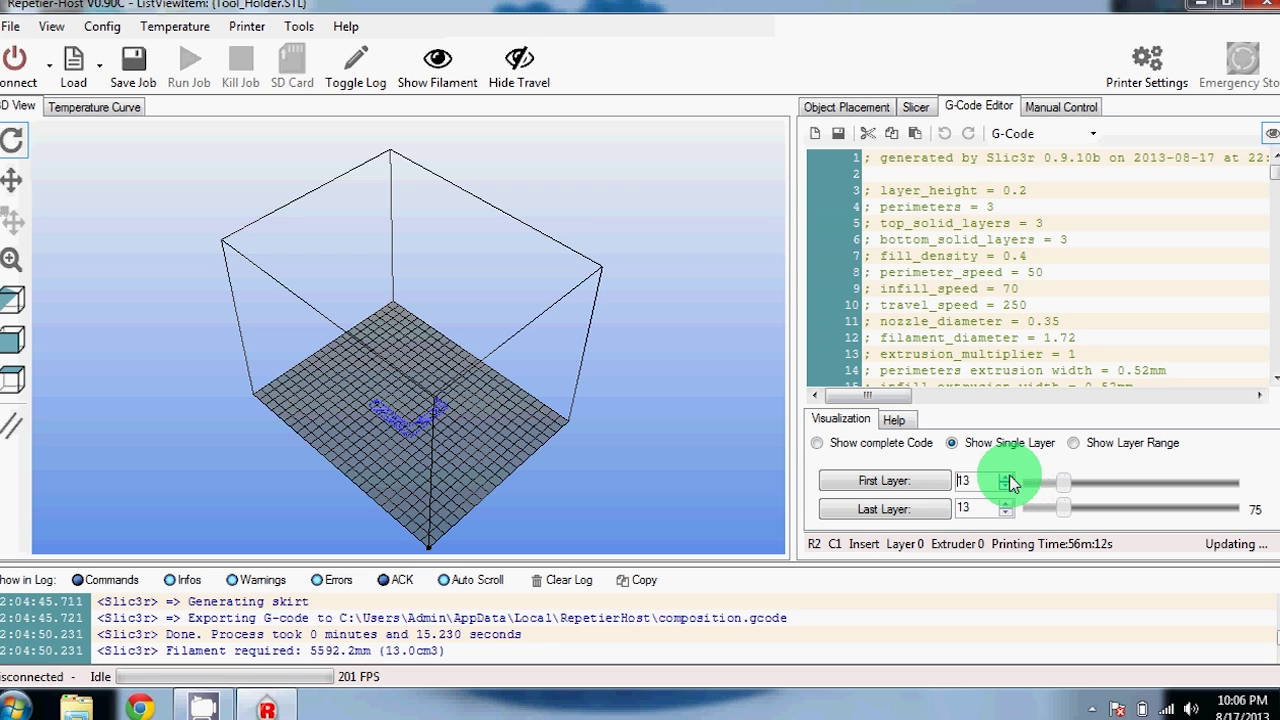
left_click(1005, 477)
left_click(1005, 477)
left_click(1005, 477)
left_click(1005, 477)
left_click(1005, 477)
left_click(1005, 477)
left_click(1005, 477)
left_click(1005, 477)
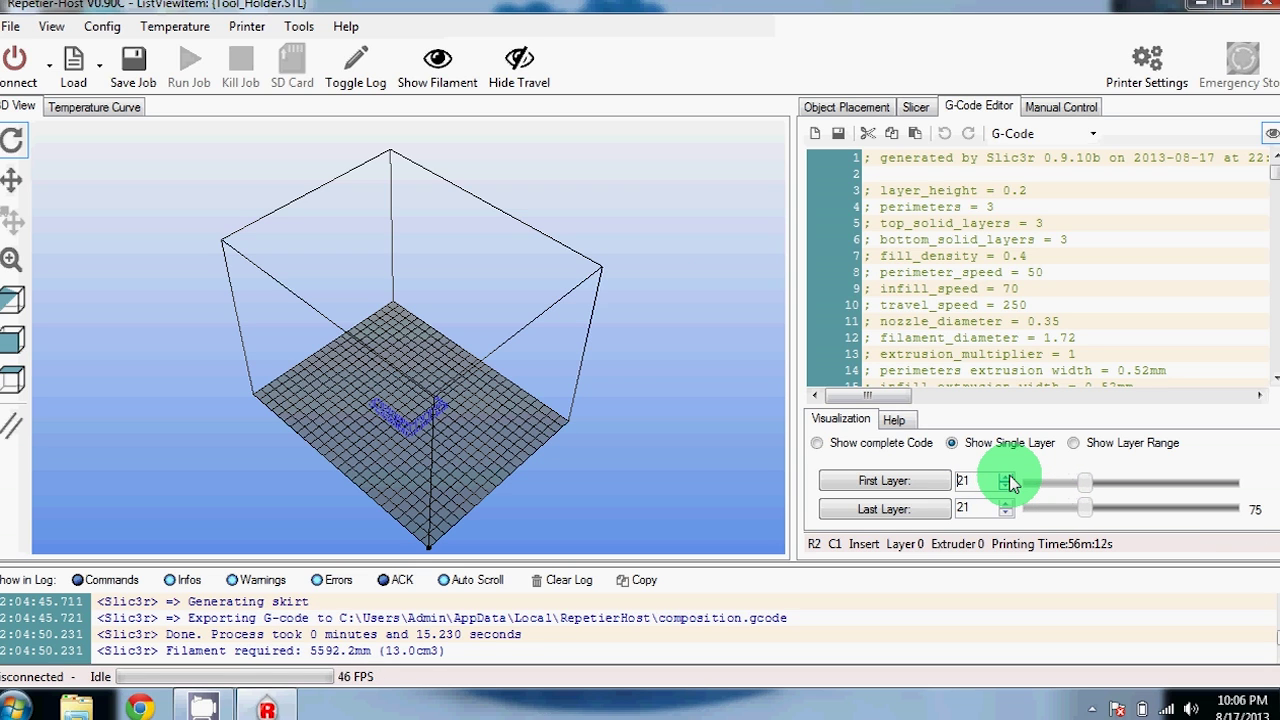
left_click(1005, 477)
left_click(1005, 477)
left_click(1005, 477)
left_click(1005, 477)
left_click(1005, 477)
left_click(1005, 477)
left_click(1005, 477)
left_click(1005, 477)
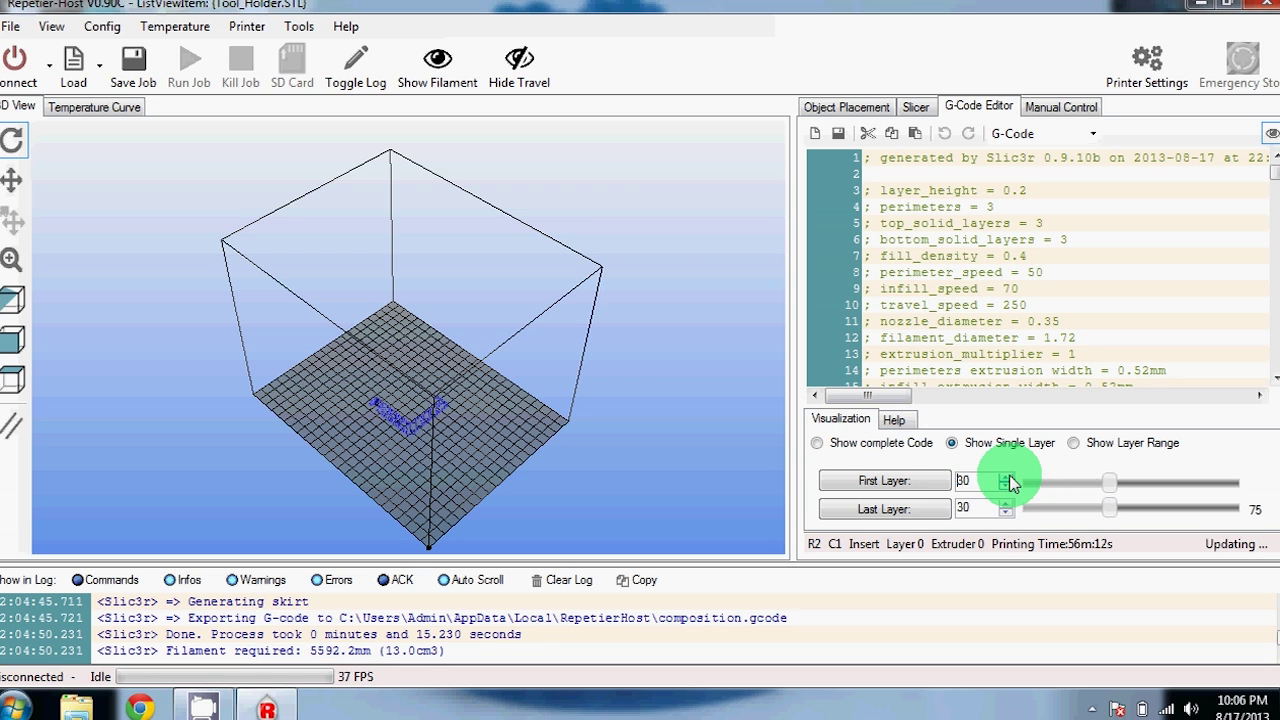
left_click(1005, 477)
left_click(1005, 477)
left_click(1005, 477)
left_click(1005, 477)
left_click(1005, 477)
left_click(1005, 477)
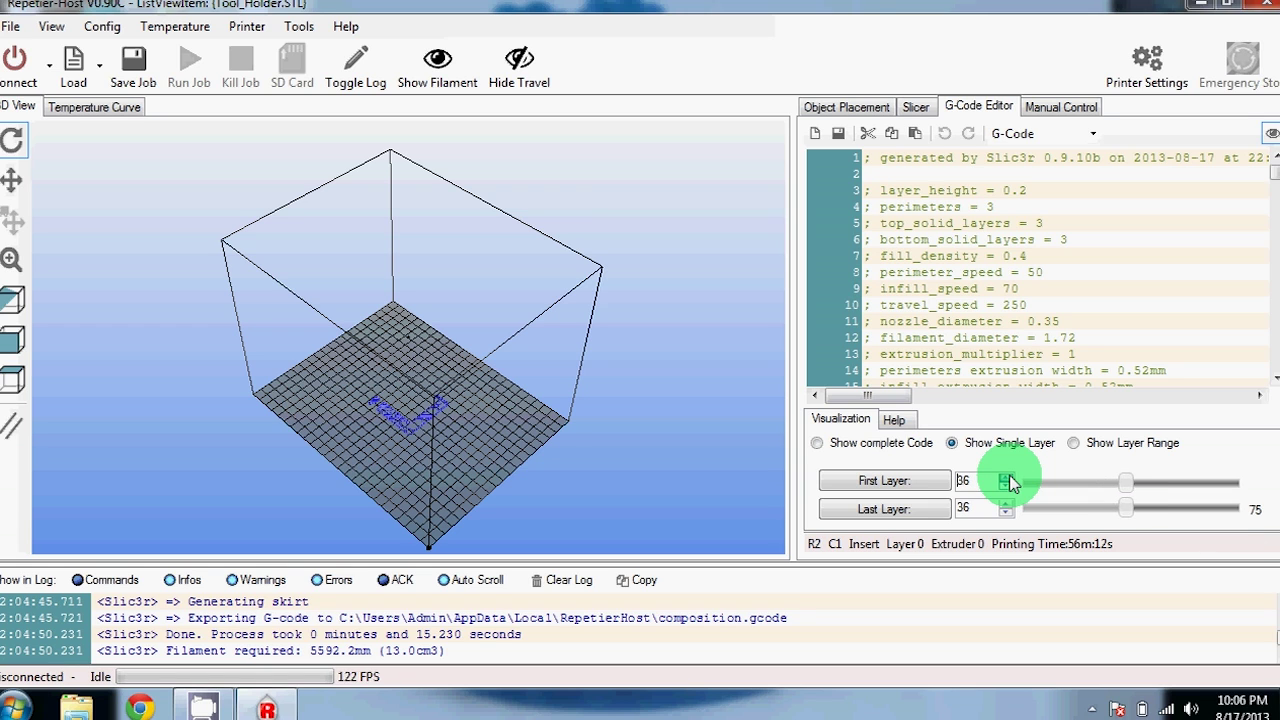
left_click_drag(1007, 478, 1007, 478)
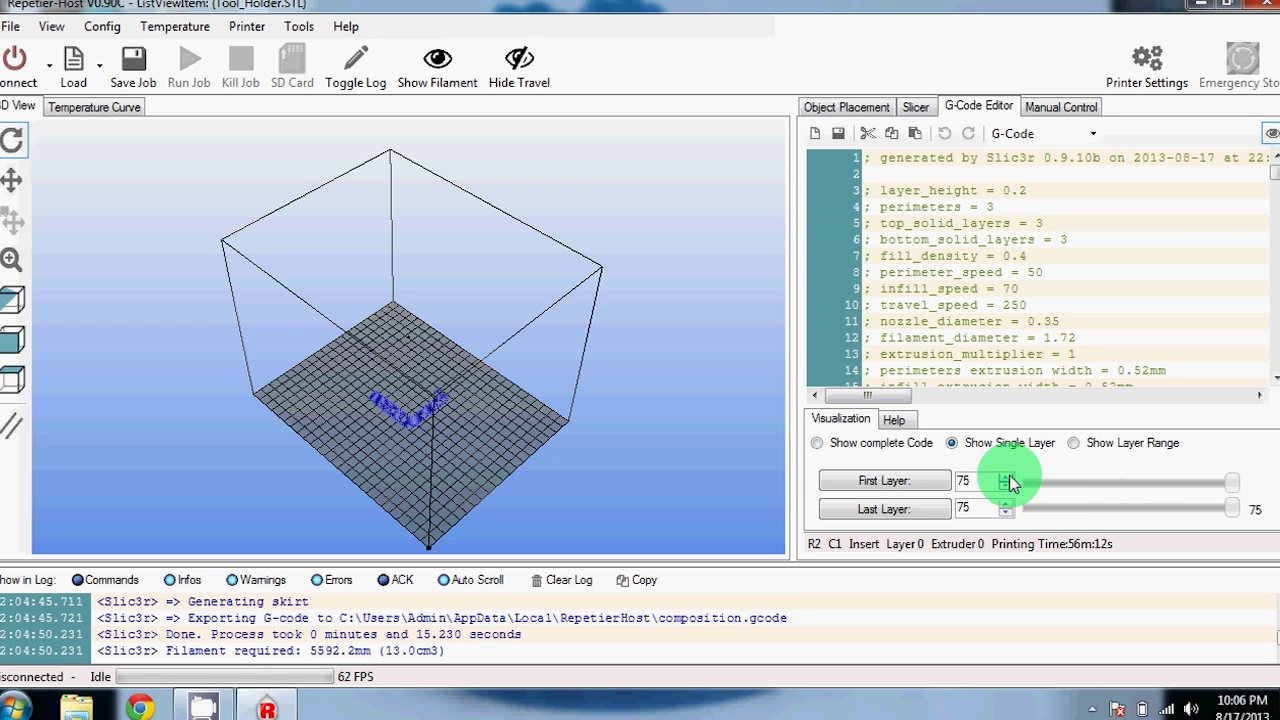
left_click(1007, 480)
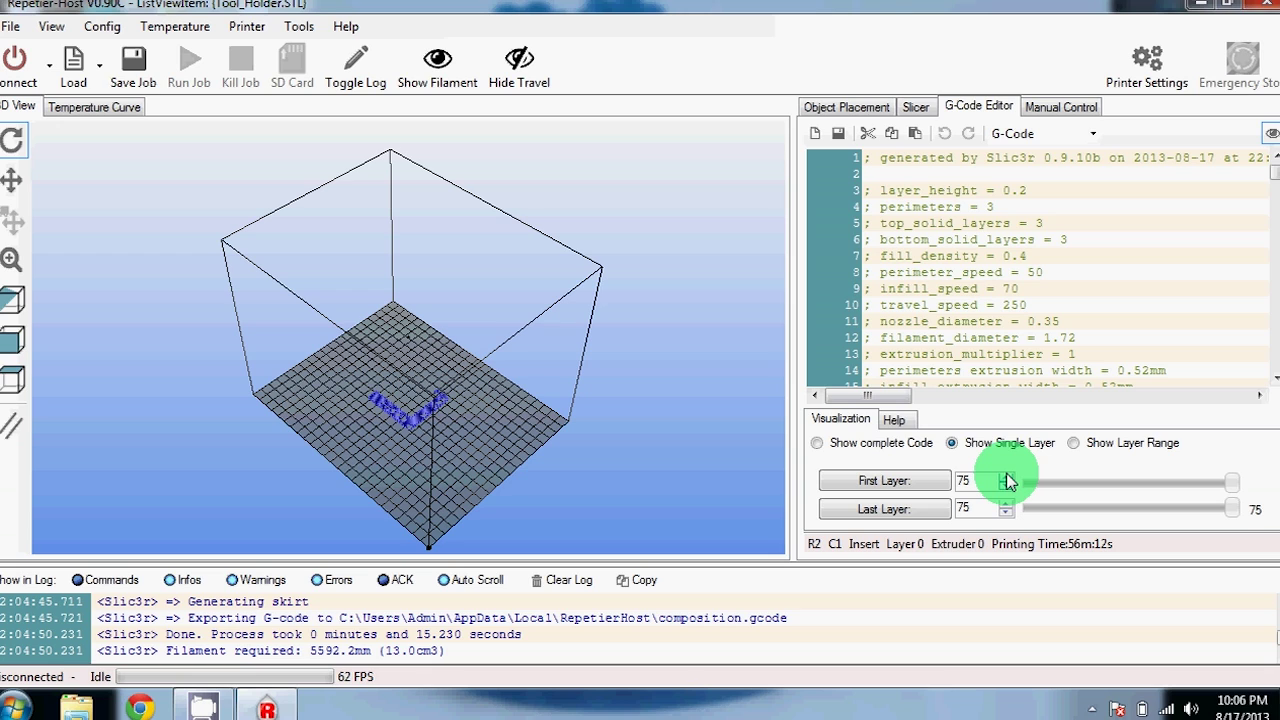